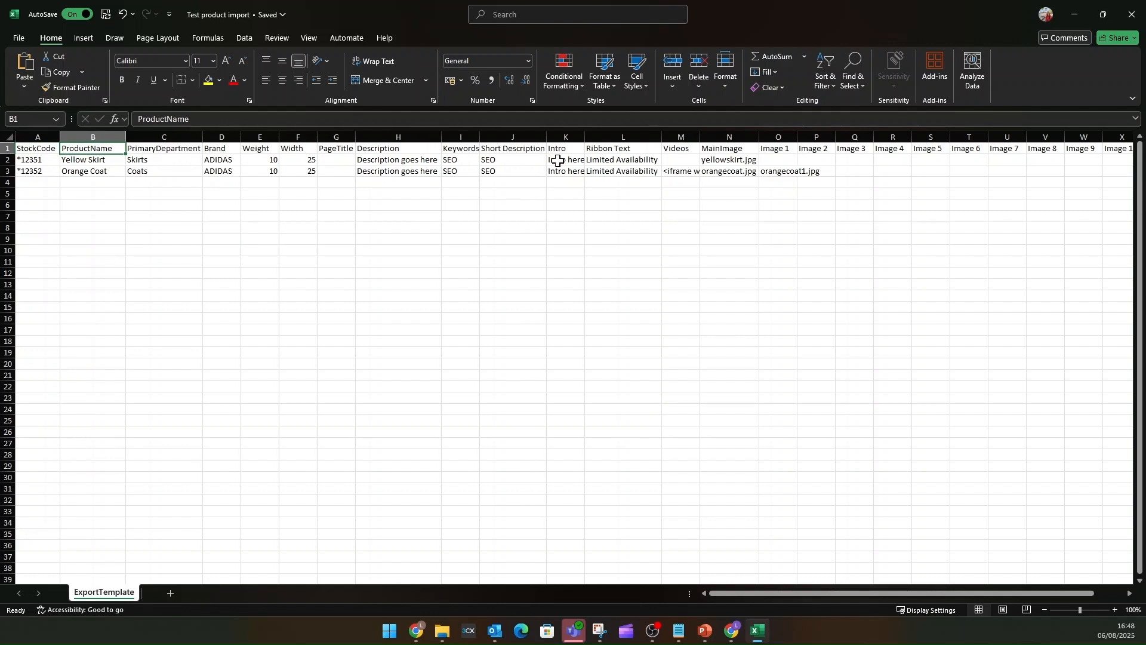
Review the MainImage and MainFile entries for the Yellow Skirt in the product import spreadsheet
click(737, 160)
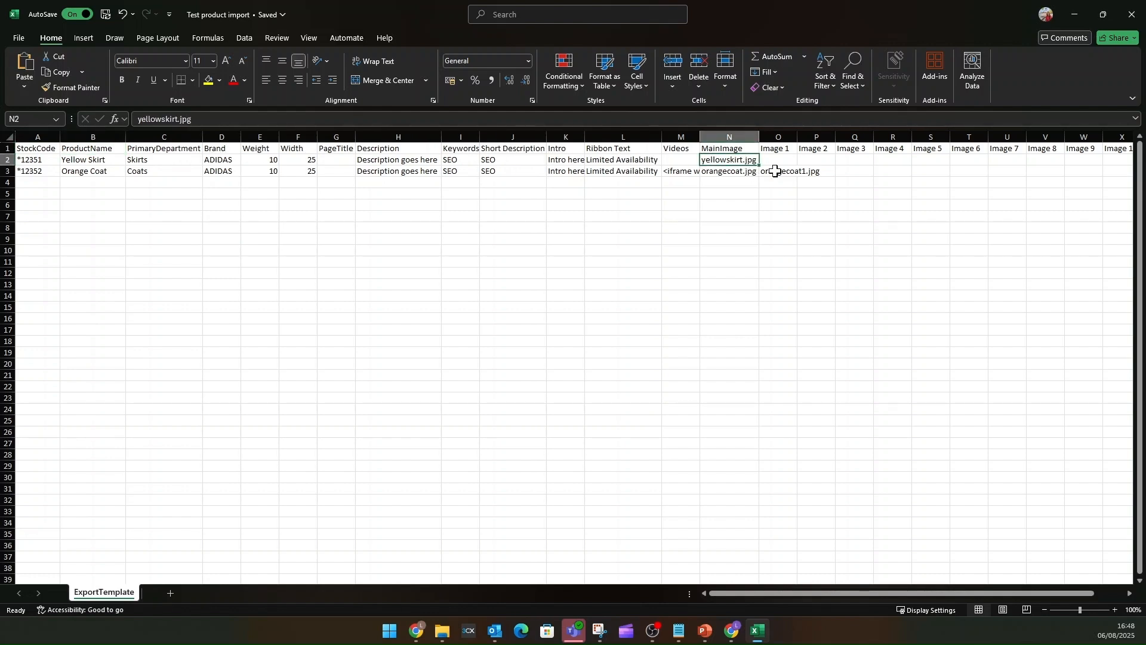
drag(883, 593, 934, 594)
click(1067, 158)
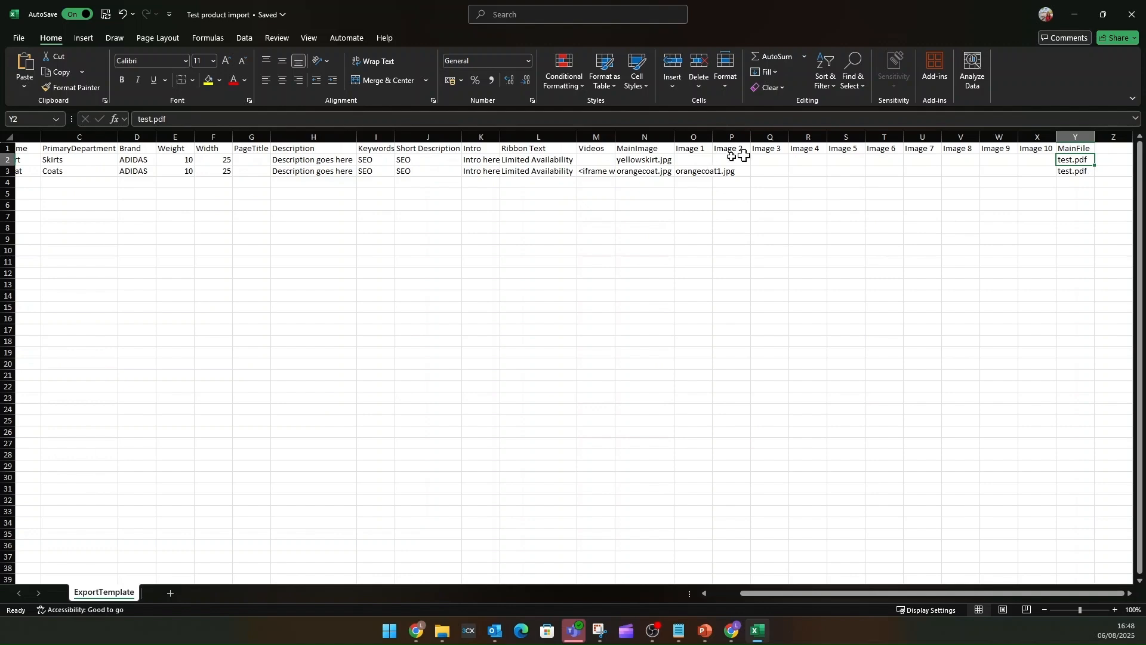
Switch to the GOb2b admin site in the browser and open its Data Import page
click(1073, 13)
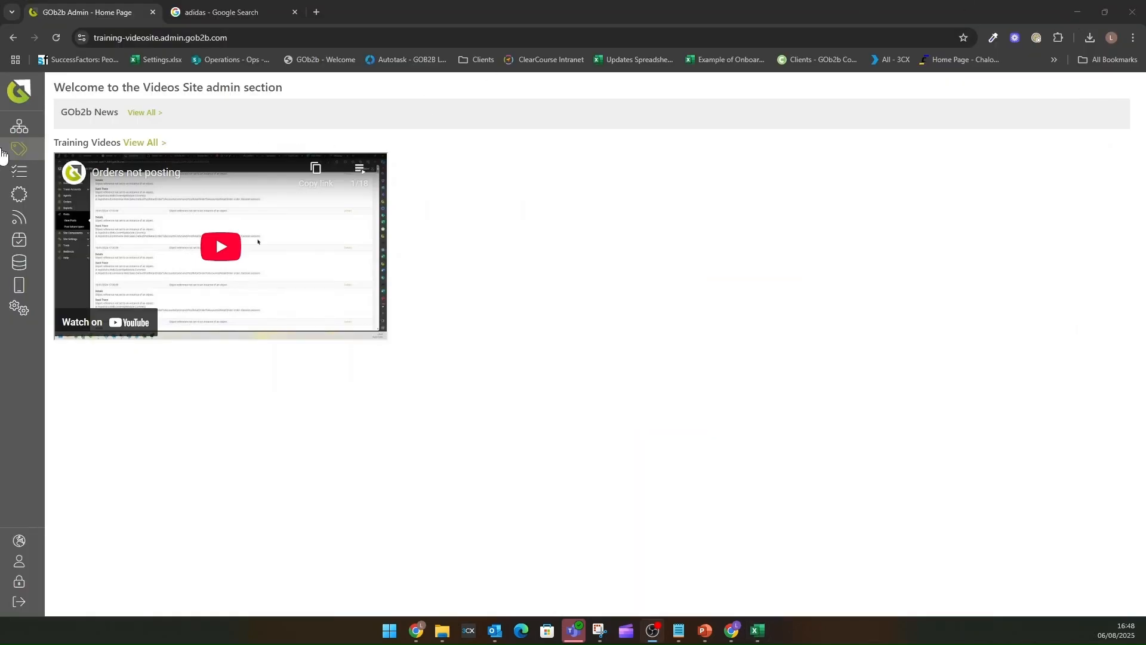
mouse_move(21, 149)
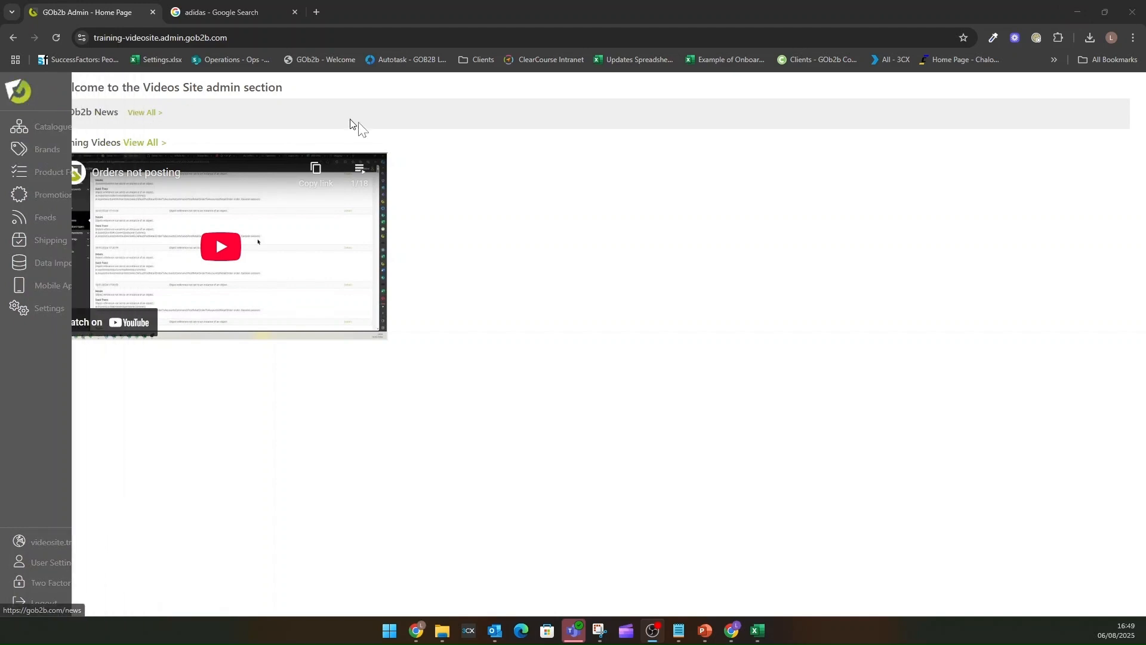
click(37, 259)
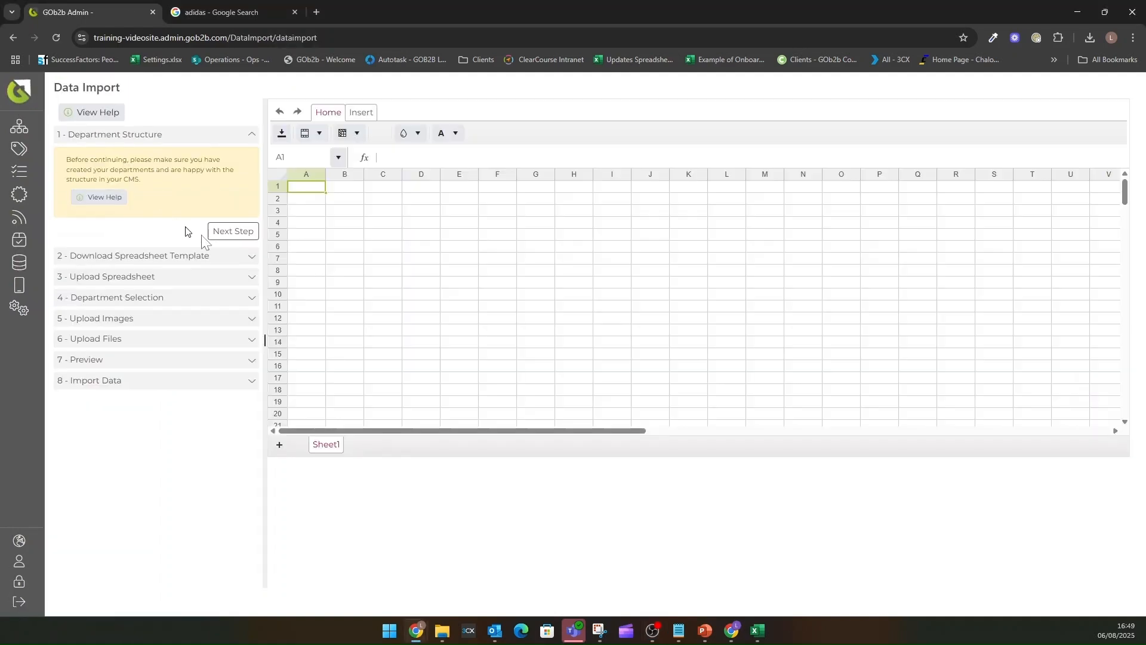
Proceed to the Upload Spreadsheet stage and upload the "Test product import" workbook from the Test folder
click(226, 232)
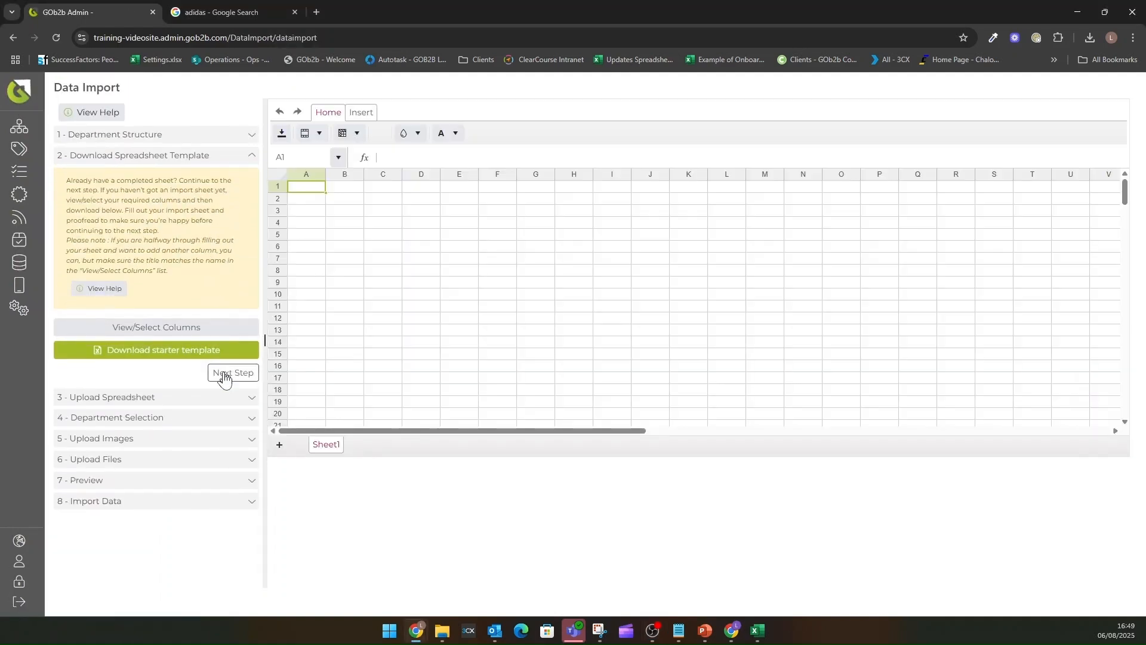
click(223, 375)
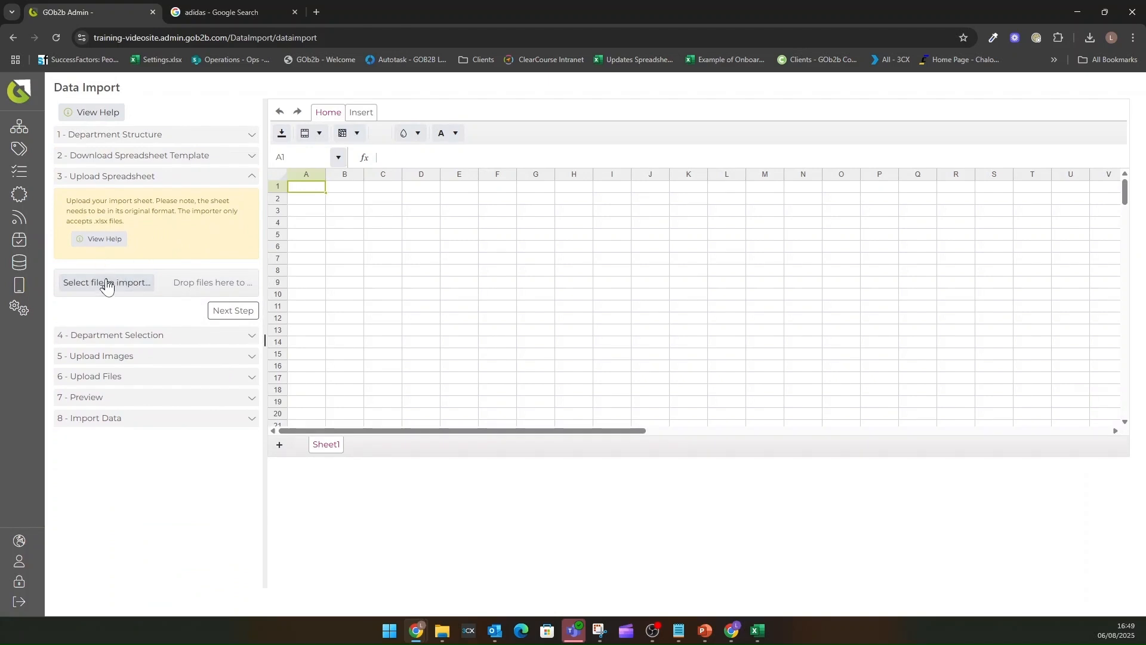
click(107, 283)
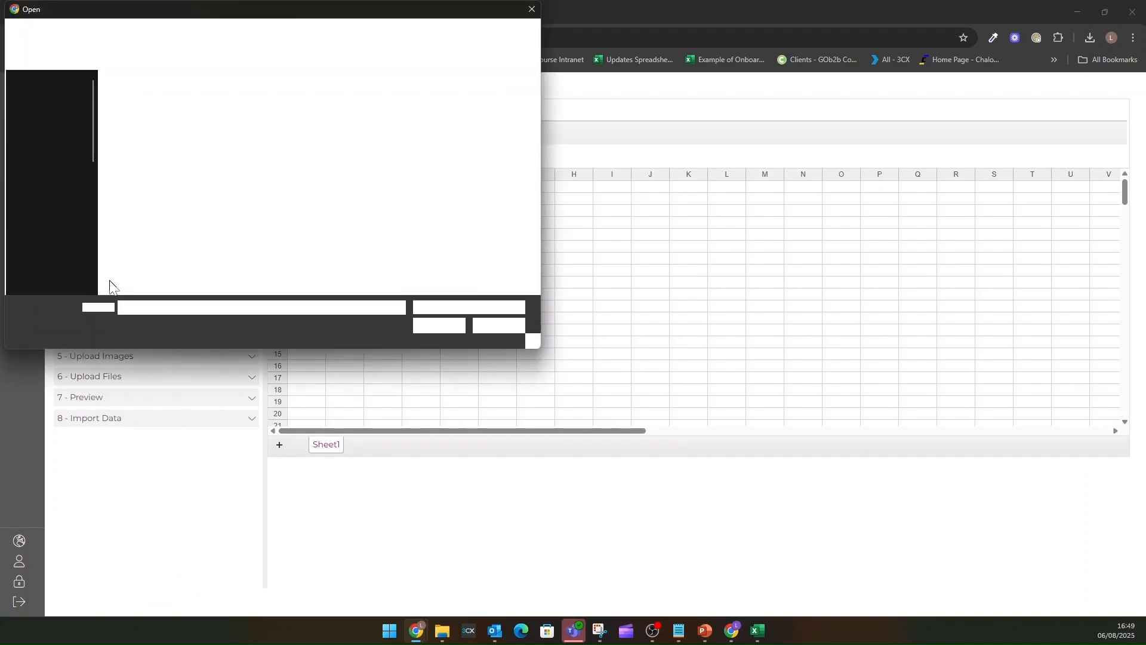
scroll(445, 215, down, 2)
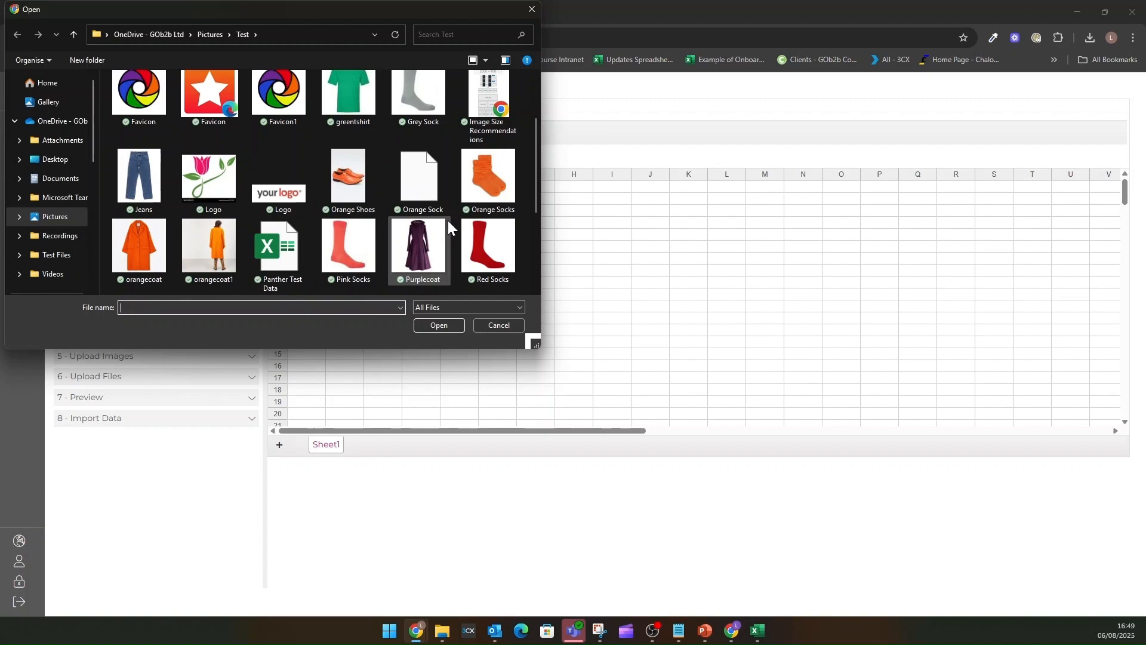
scroll(373, 267, down, 2)
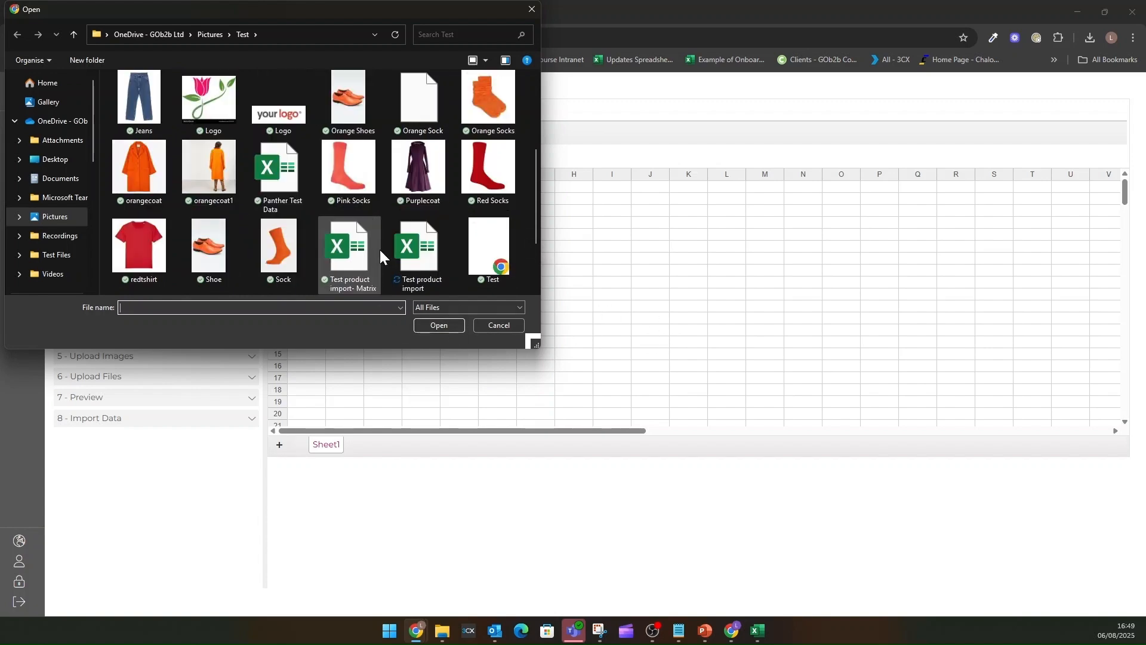
click(428, 248)
click(421, 326)
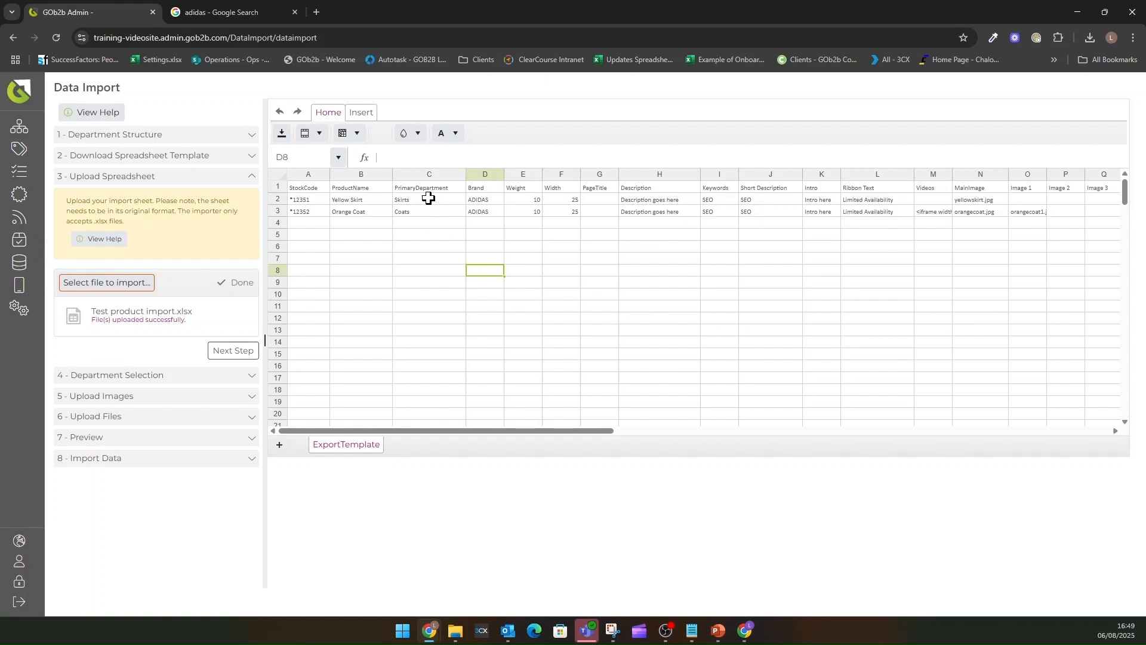
In the Department Selection stage, assign the Yellow Skirt's PrimaryDepartment cell to Catalogue > Clothing > Skirts
click(158, 376)
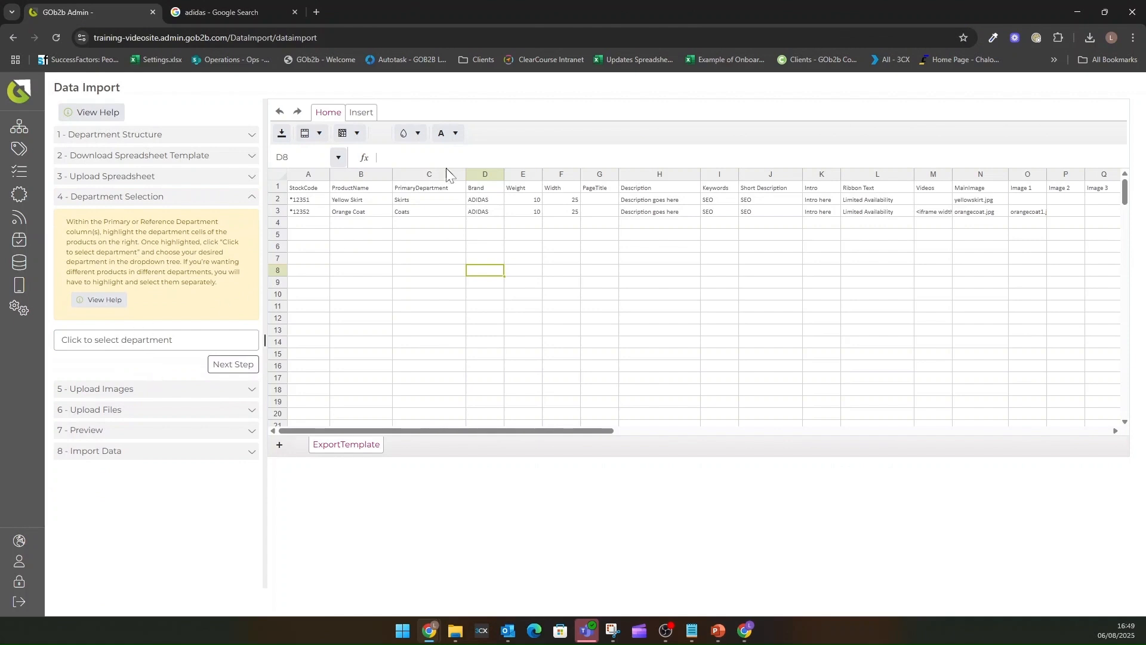
click(445, 196)
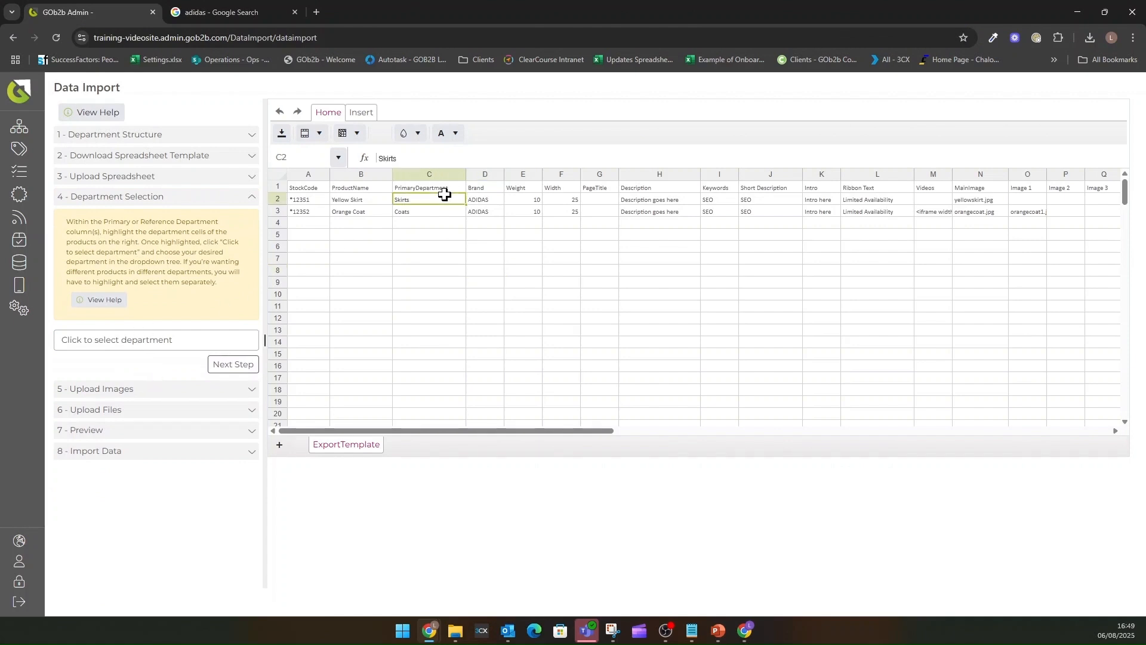
click(175, 339)
click(70, 380)
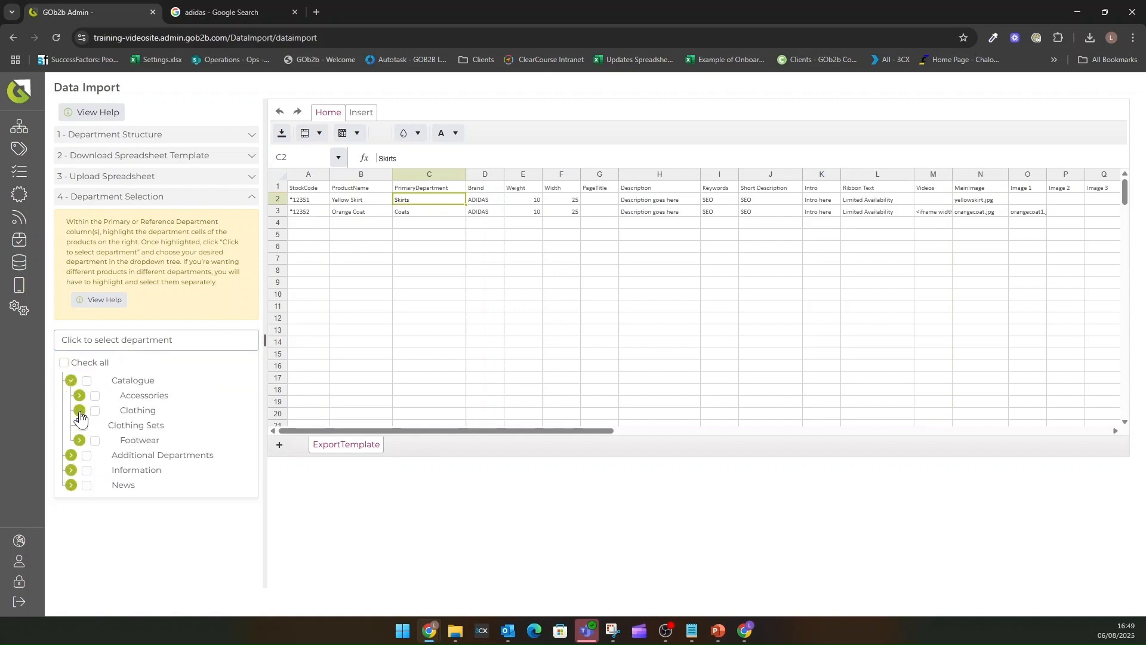
click(80, 412)
click(92, 519)
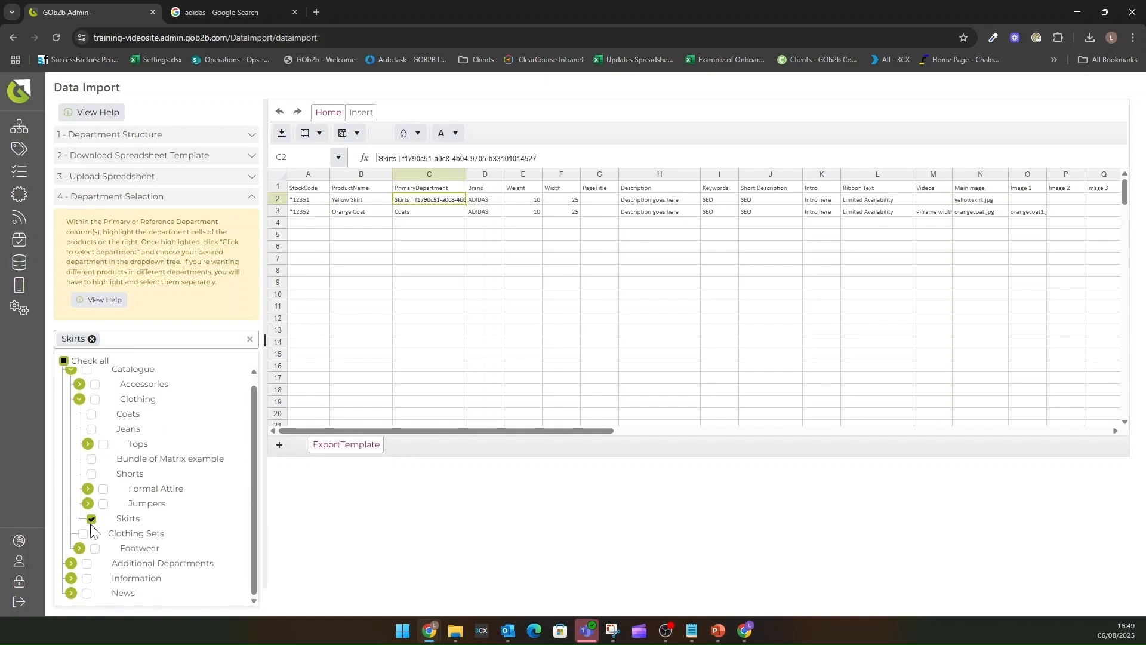
Widen the PrimaryDepartment column to fit the full department reference and select the Yellow Skirt's department cell
click(340, 315)
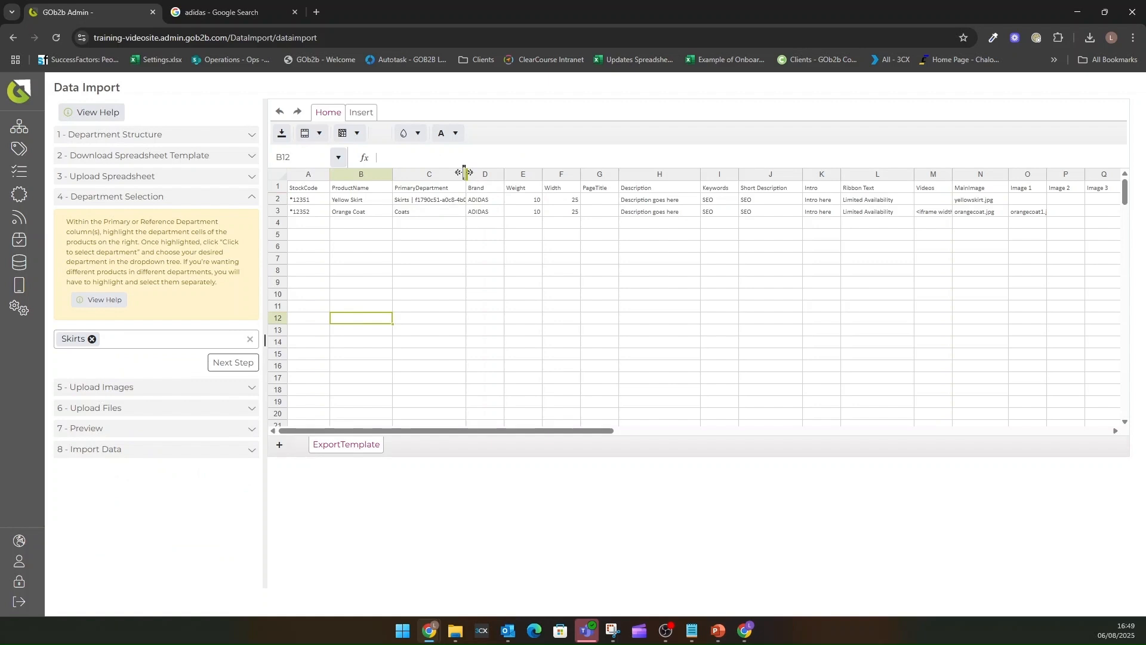
drag(465, 173, 557, 179)
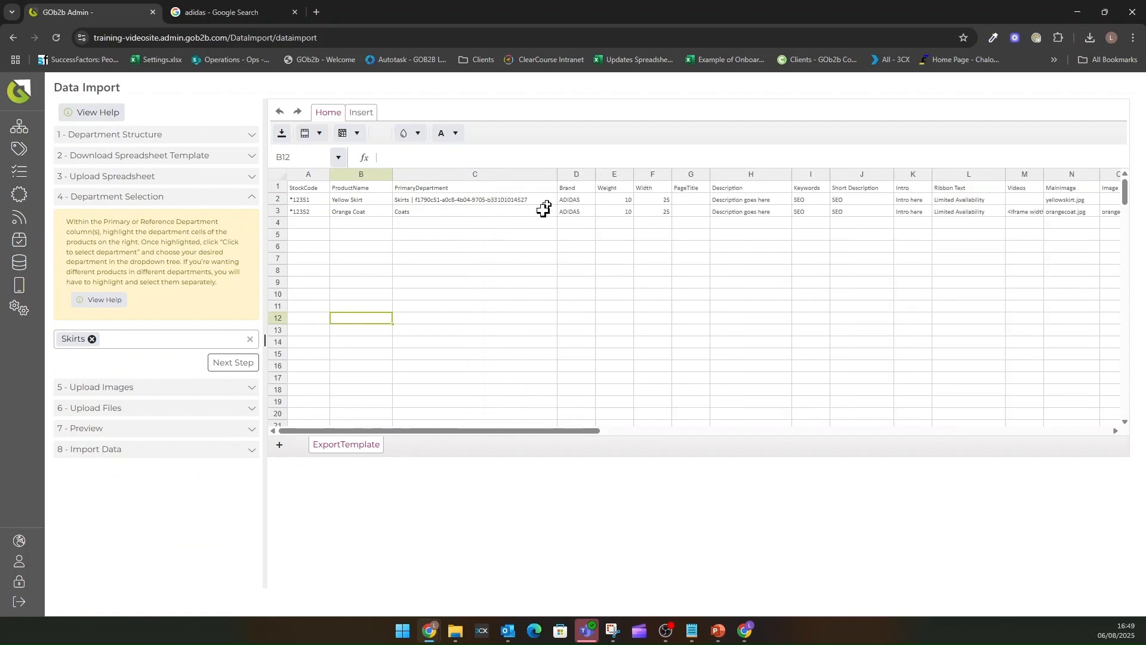
click(510, 200)
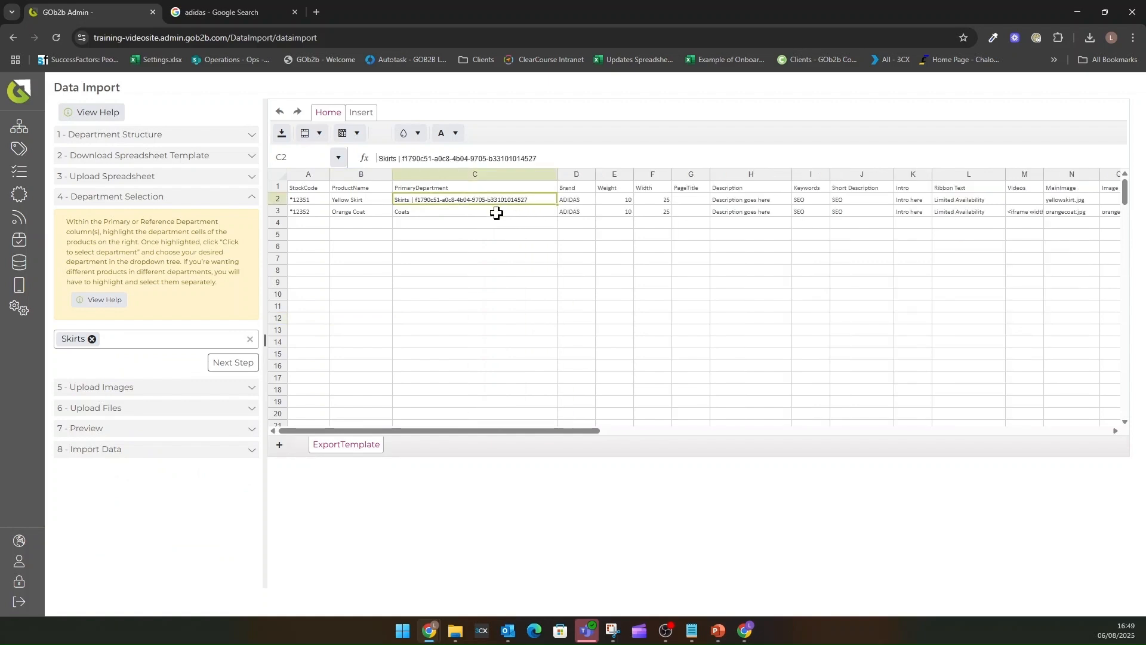
Assign the Orange Coat's PrimaryDepartment cell to the Coats department under Clothing, replacing the Skirts selection
click(494, 213)
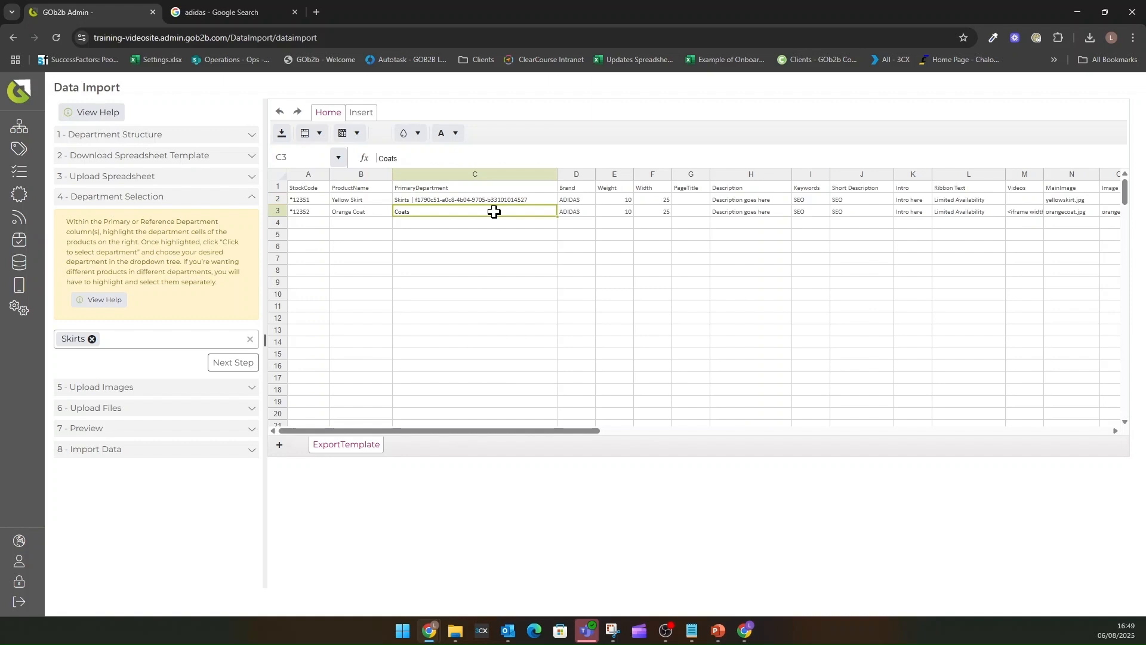
click(92, 340)
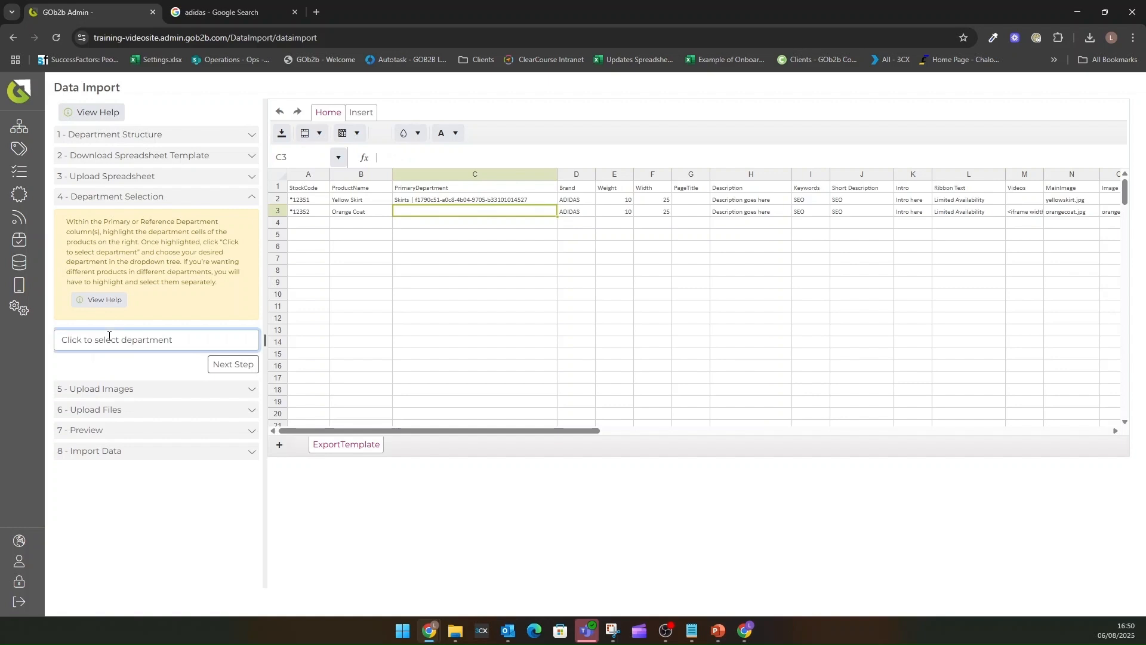
click(108, 338)
click(91, 416)
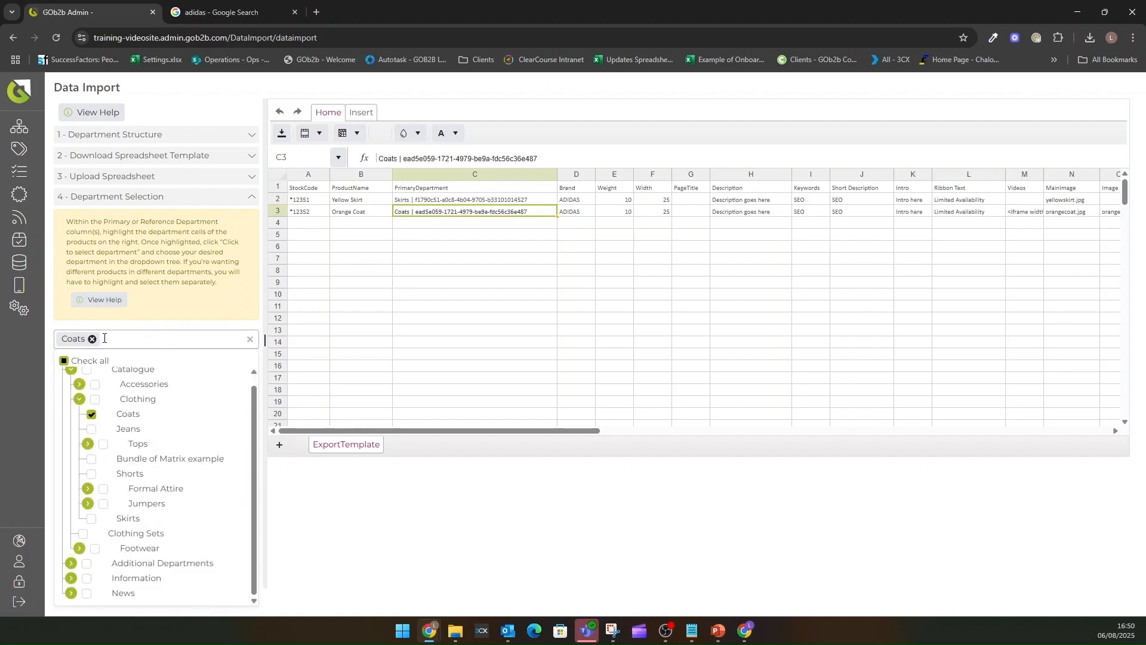
click(143, 338)
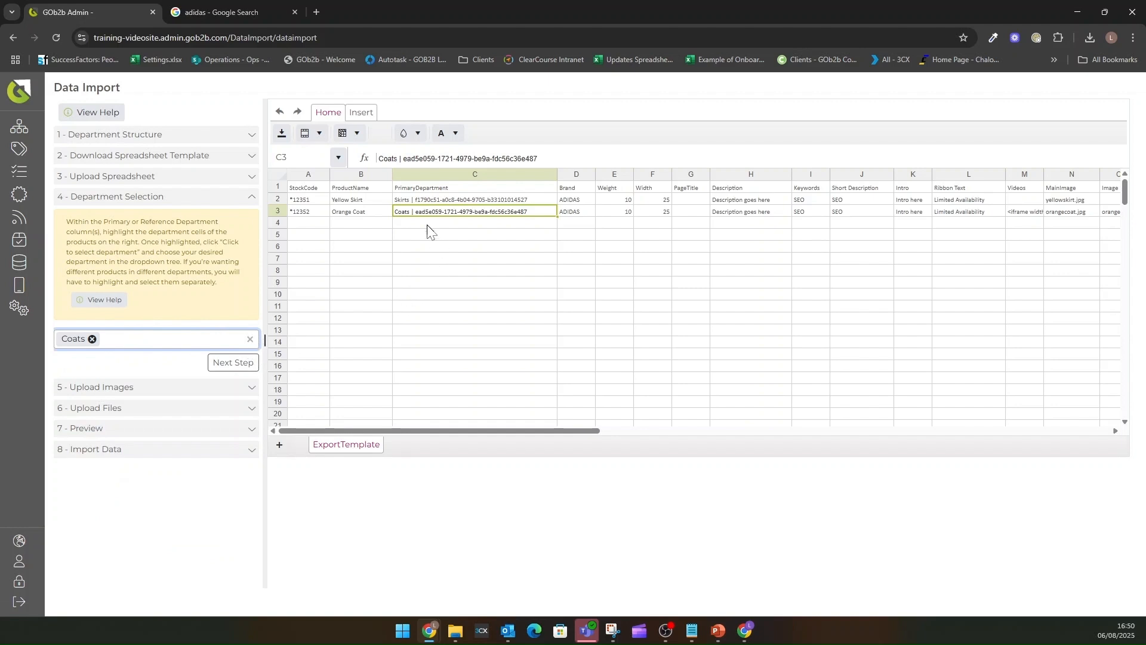
In the Upload Images stage, upload all the files from the Test folder and check the image list
click(246, 389)
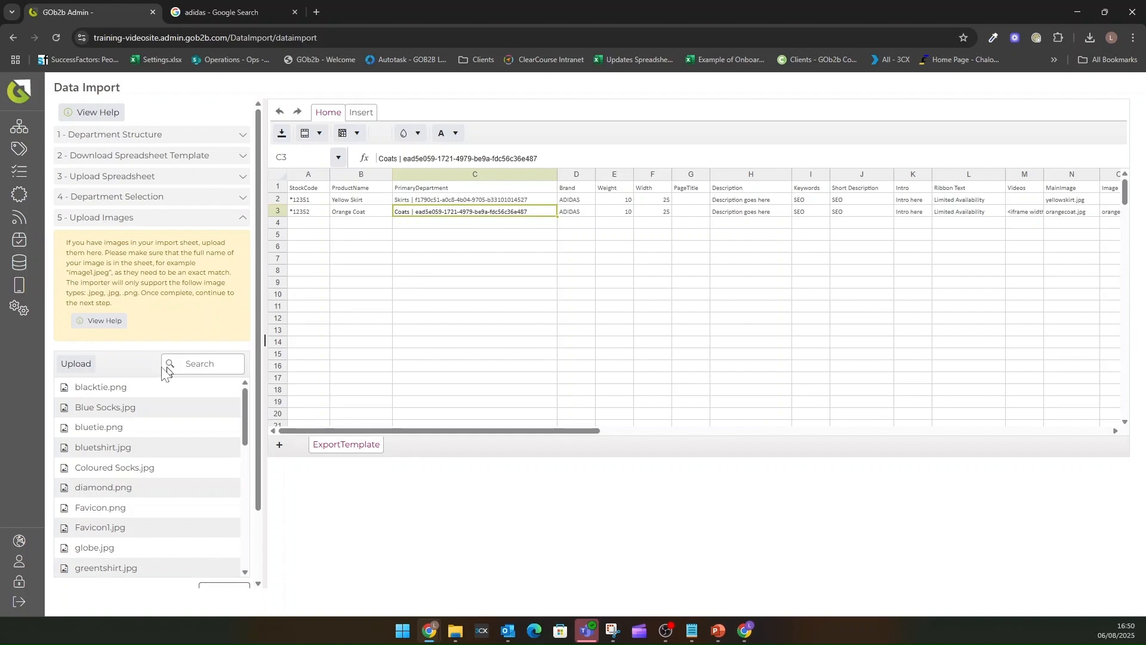
click(84, 364)
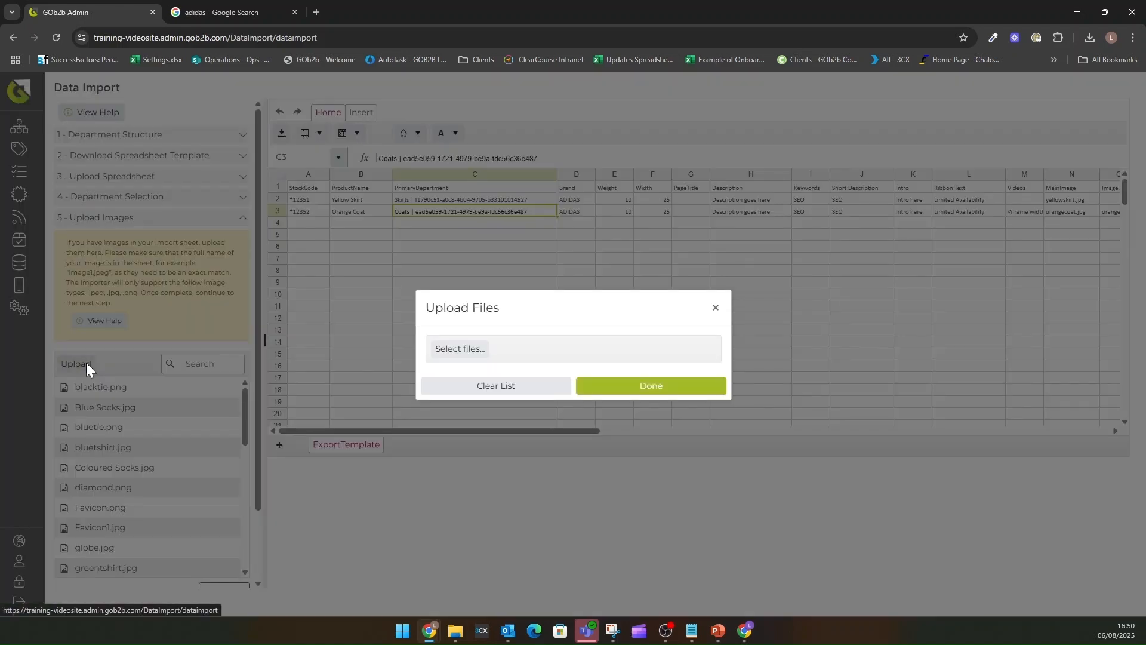
click(478, 351)
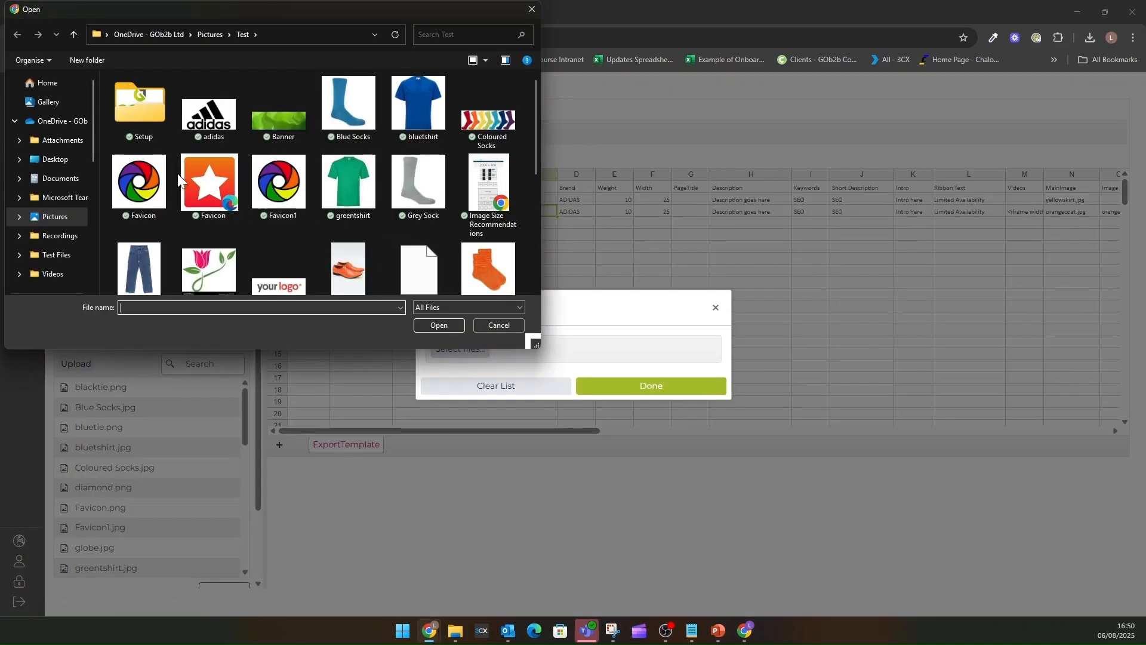
scroll(381, 221, down, 1)
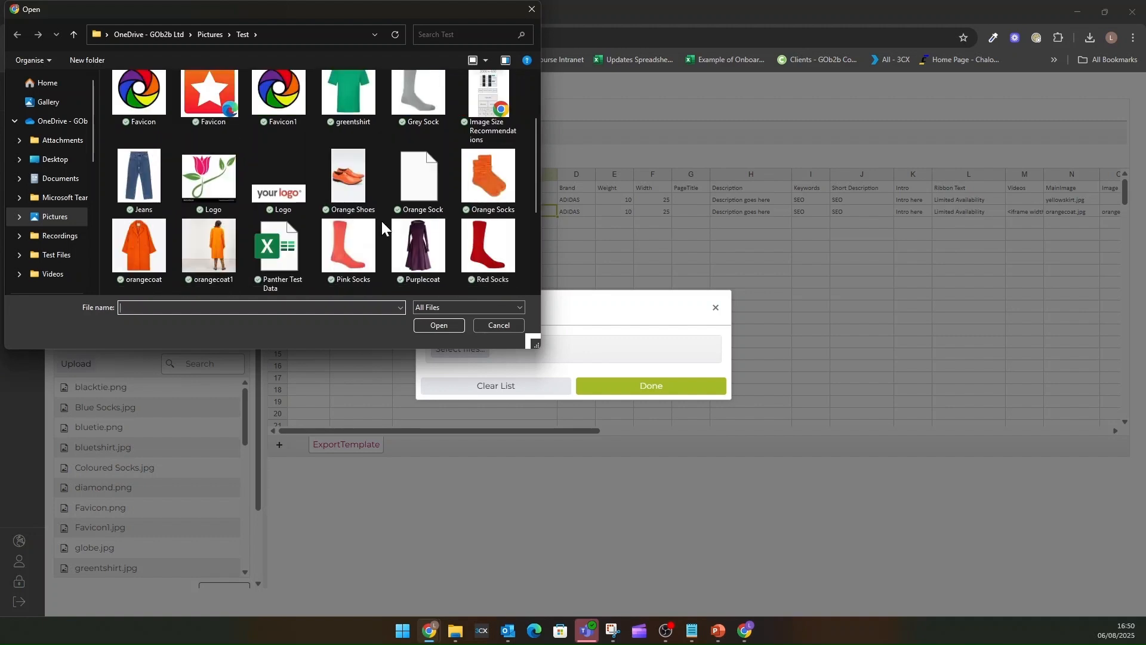
click(146, 237)
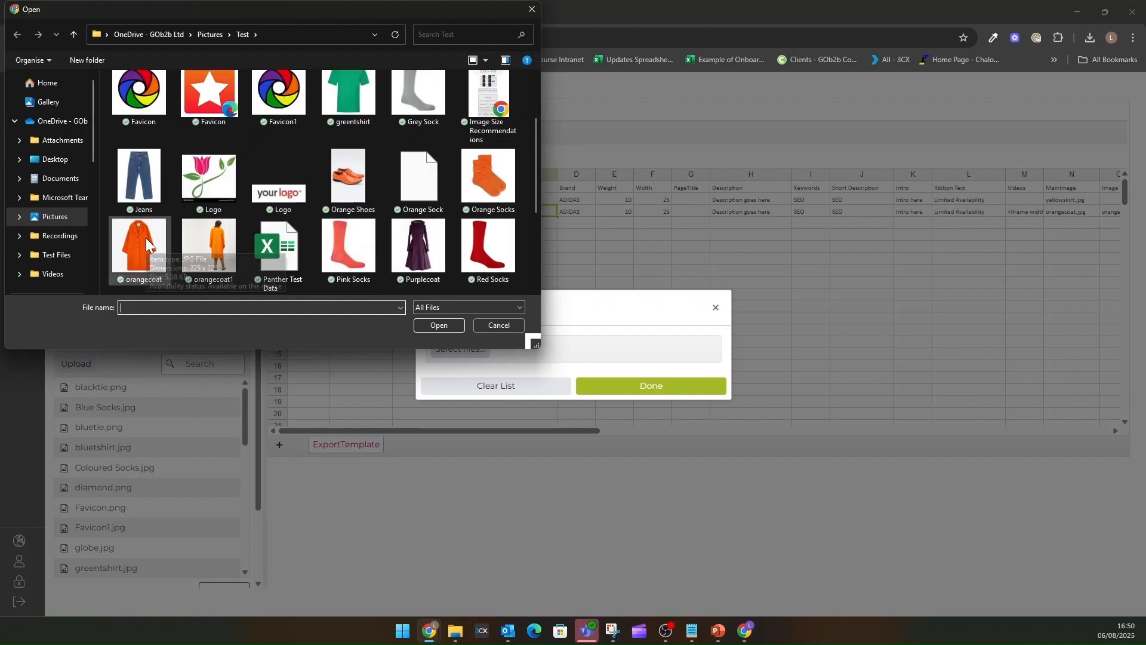
key(ctrl+a)
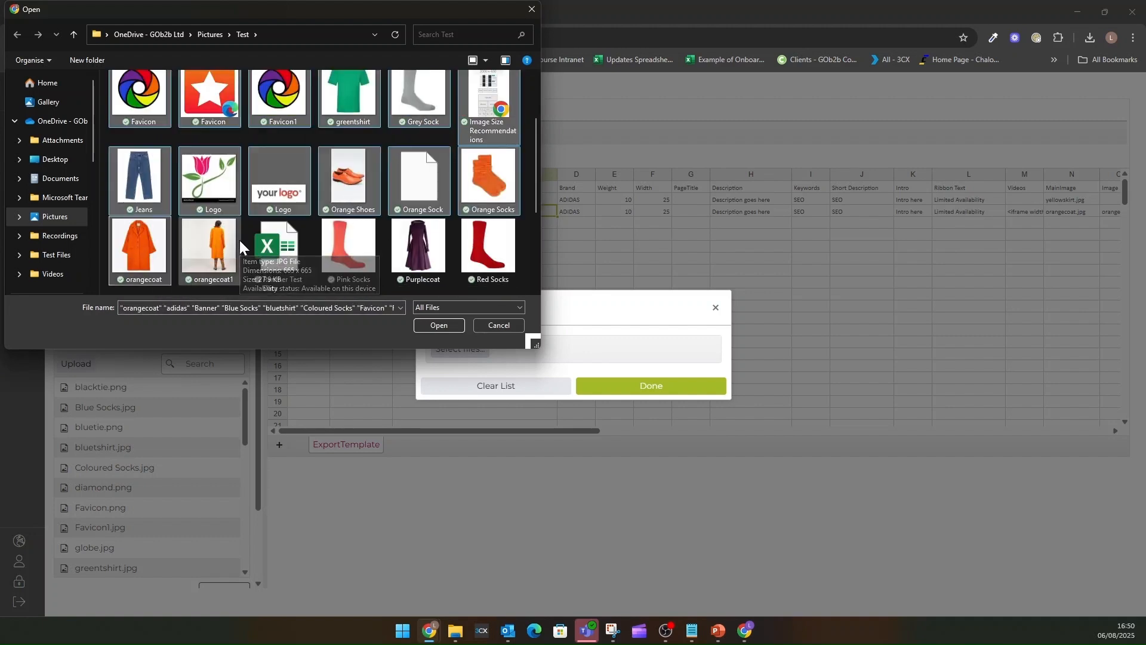
click(438, 325)
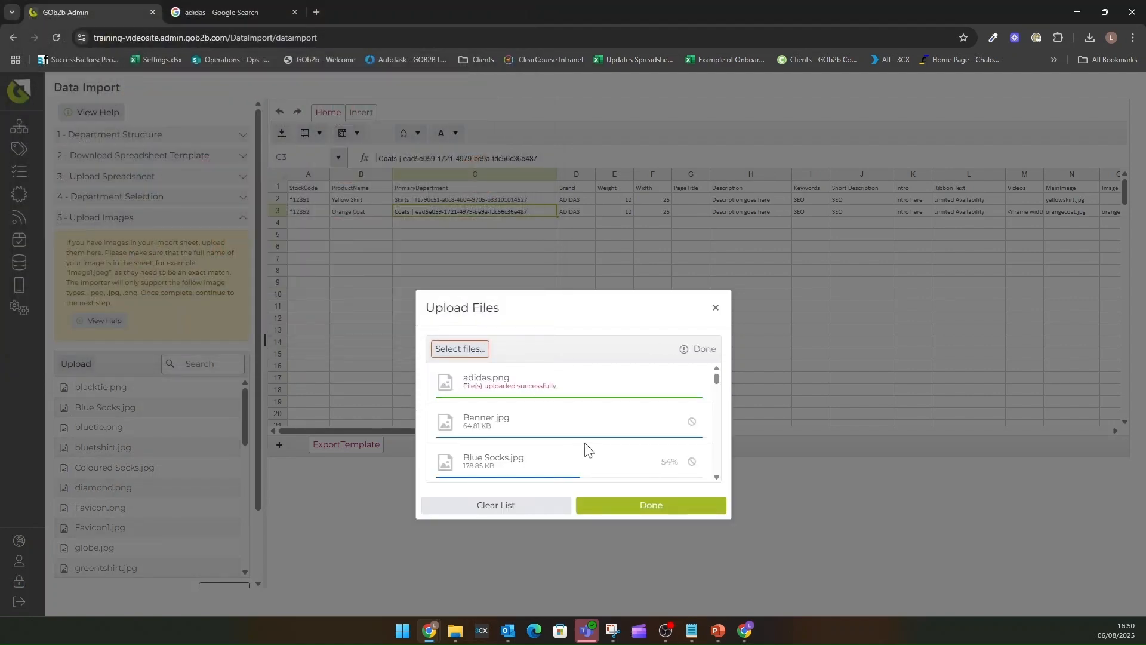
click(639, 512)
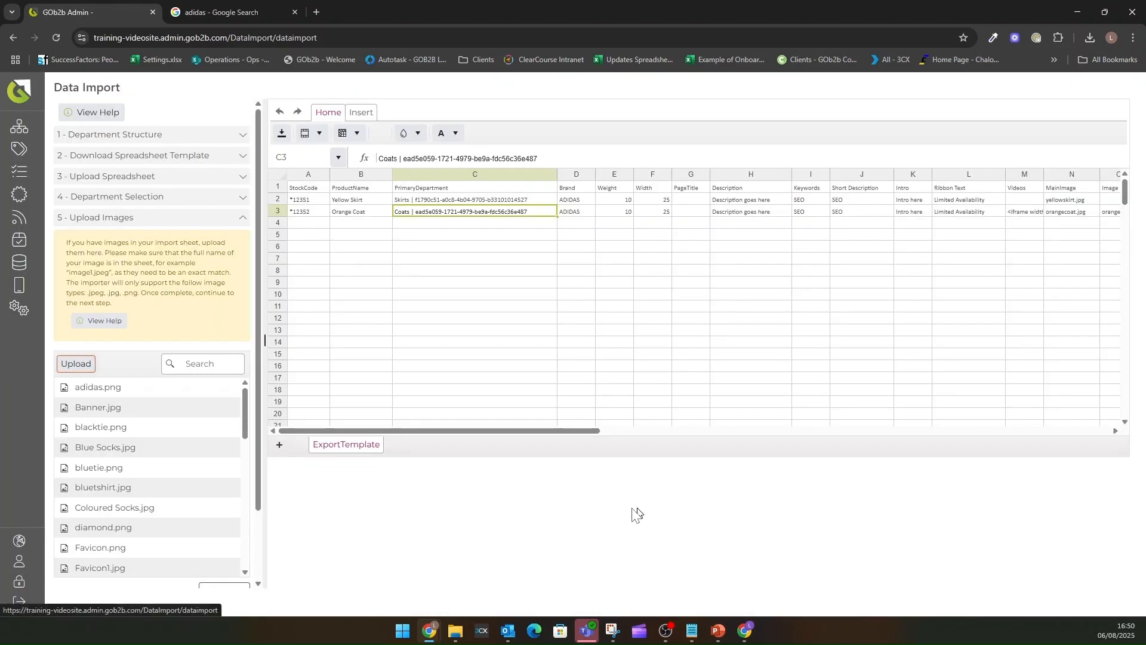
scroll(221, 394, down, 2)
scroll(216, 385, down, 5)
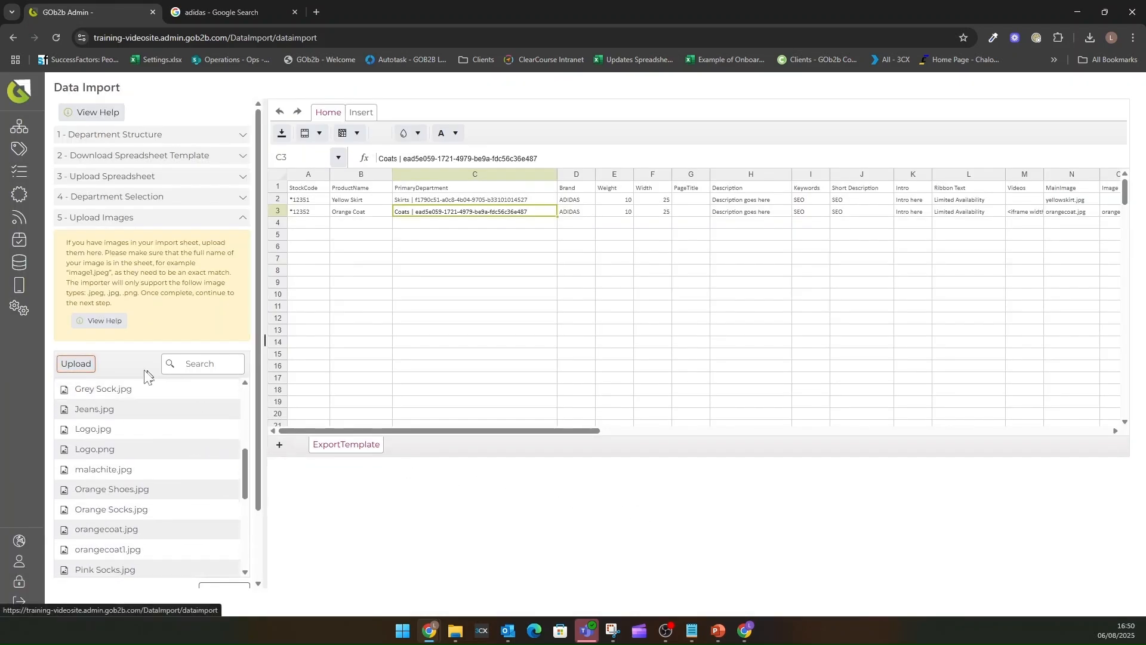
Move on to the Upload Files stage and upload all the files from the Test folder
scroll(233, 499, down, 1)
click(224, 531)
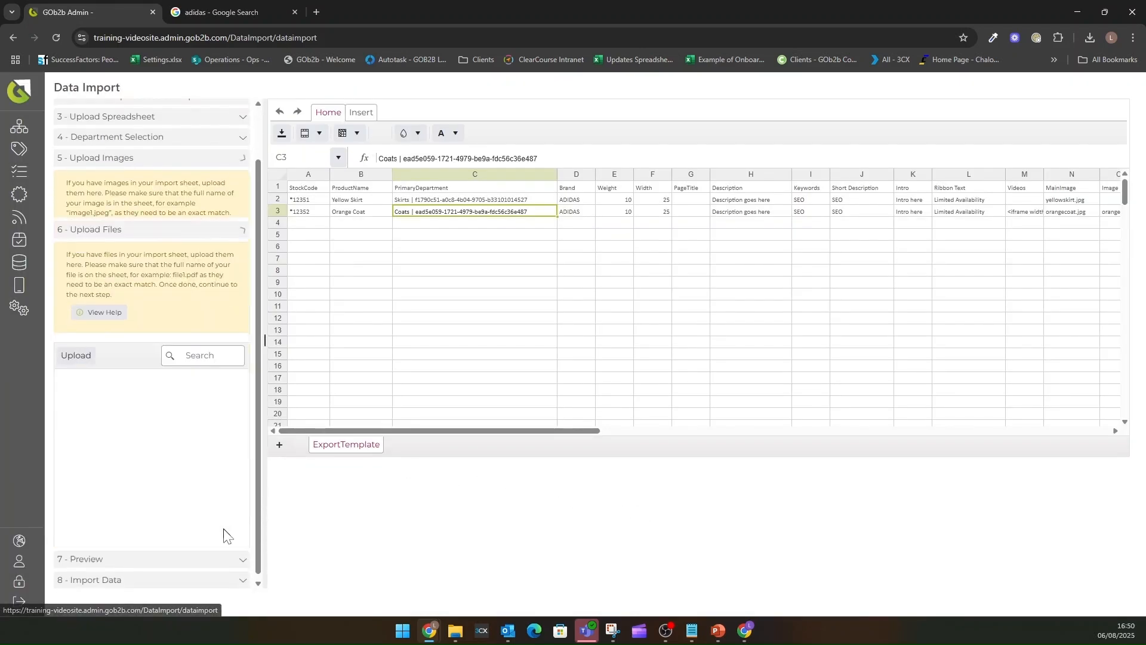
click(84, 311)
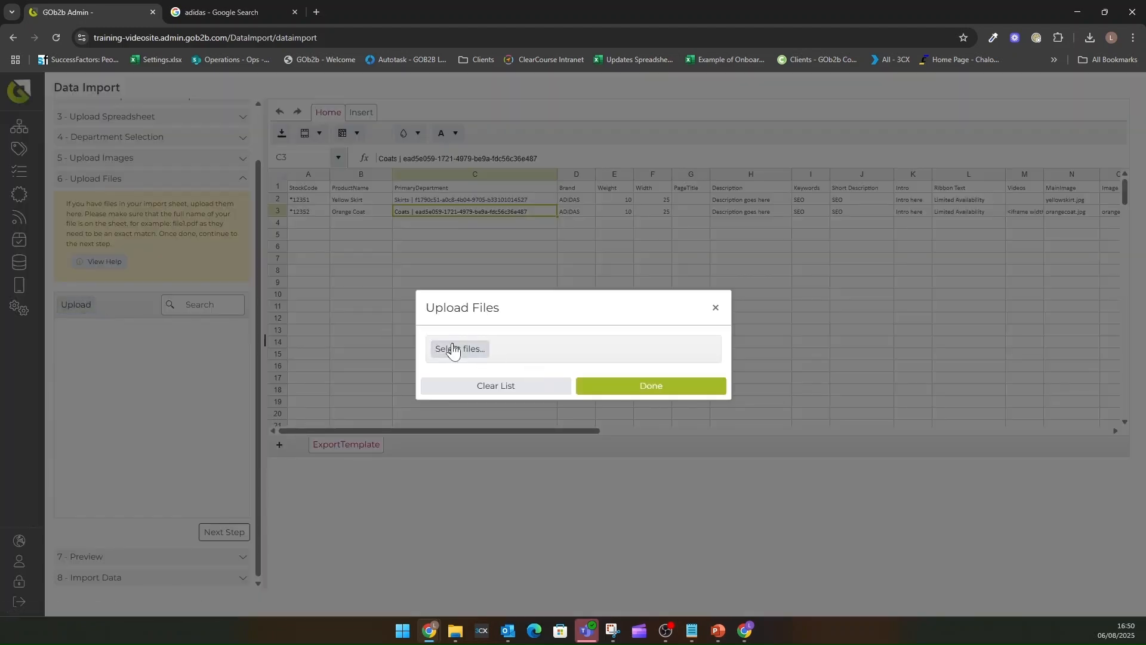
click(464, 350)
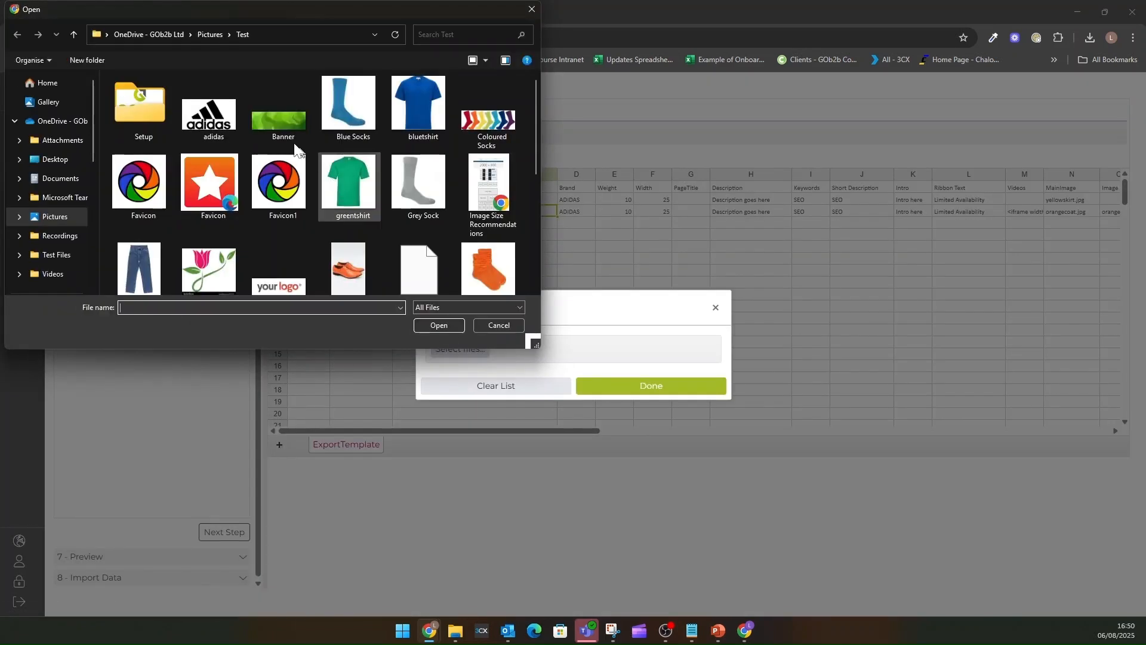
click(210, 114)
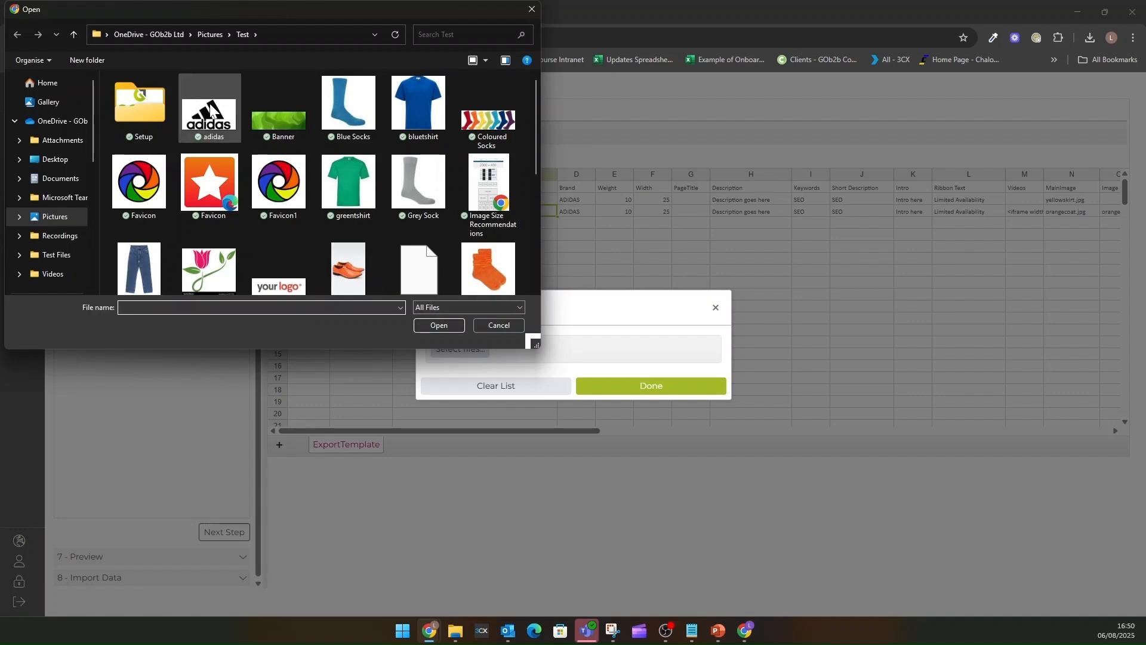
key(ctrl+a)
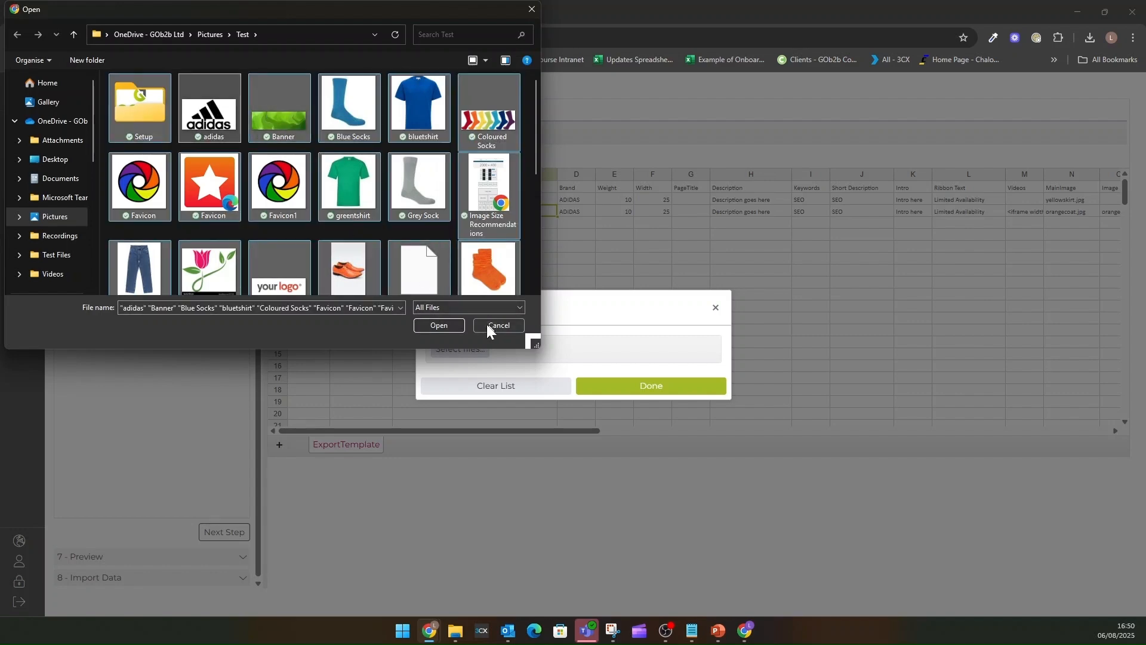
click(444, 325)
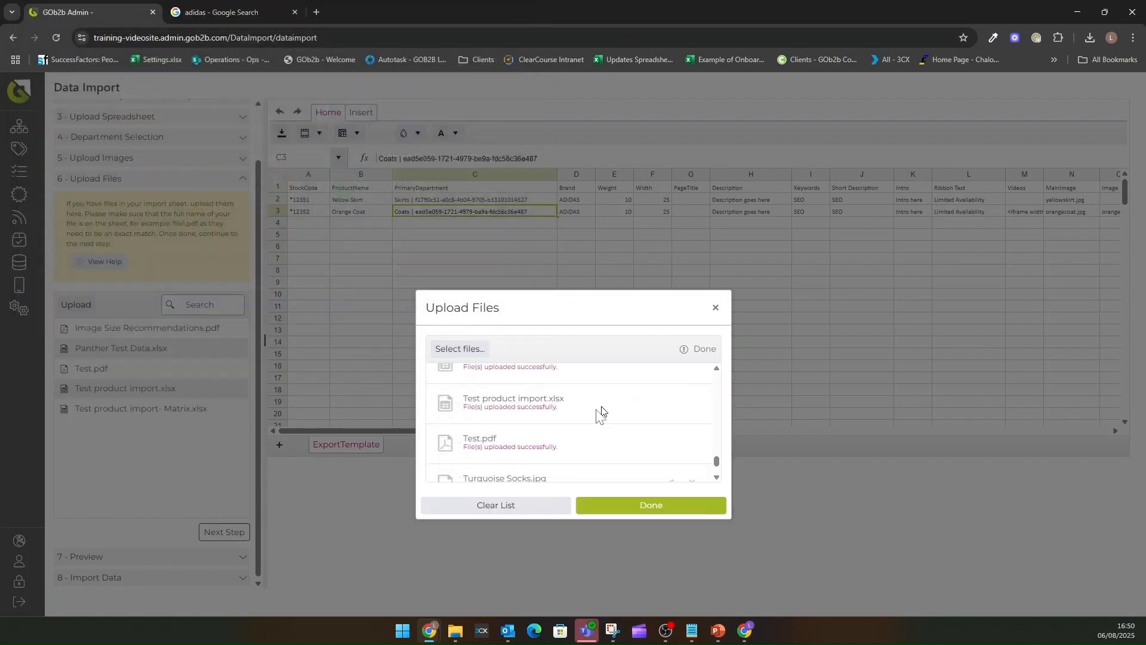
click(622, 509)
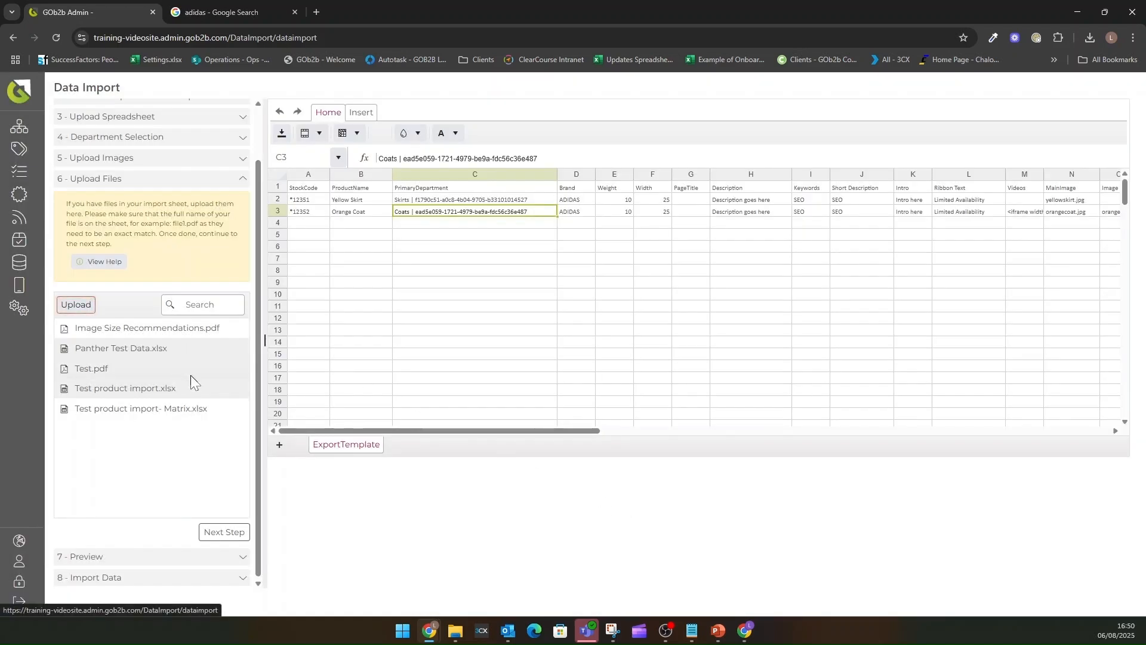
Move on to the Preview stage, check the products under Skirts and Coats in the import preview, and close it
click(216, 536)
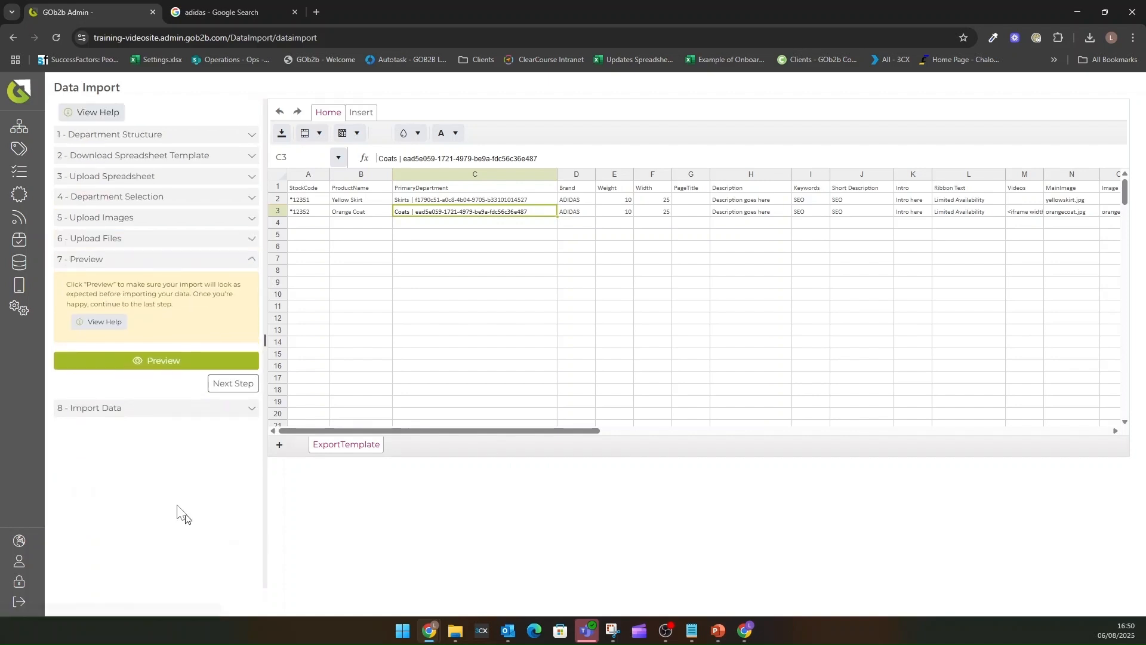
click(163, 364)
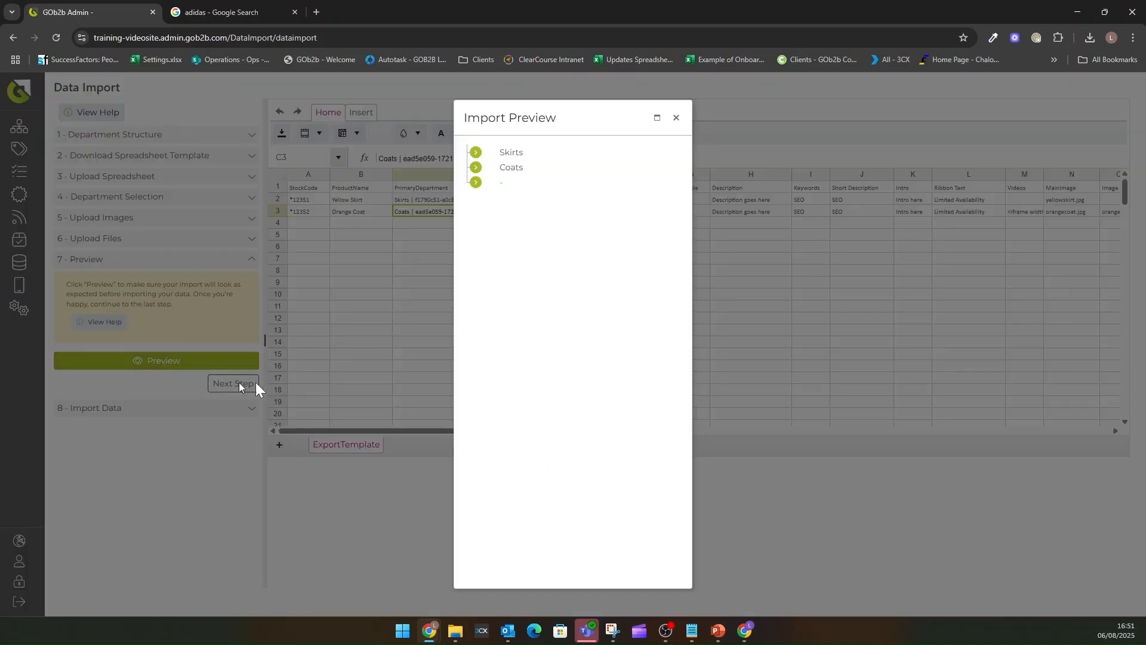
click(477, 153)
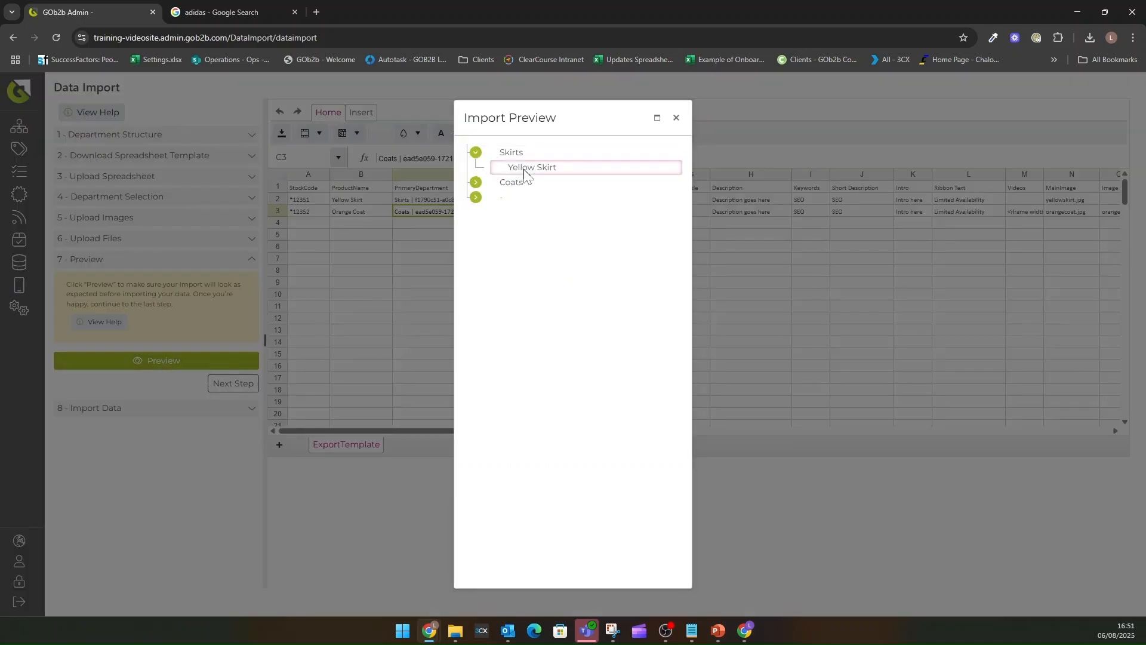
click(476, 183)
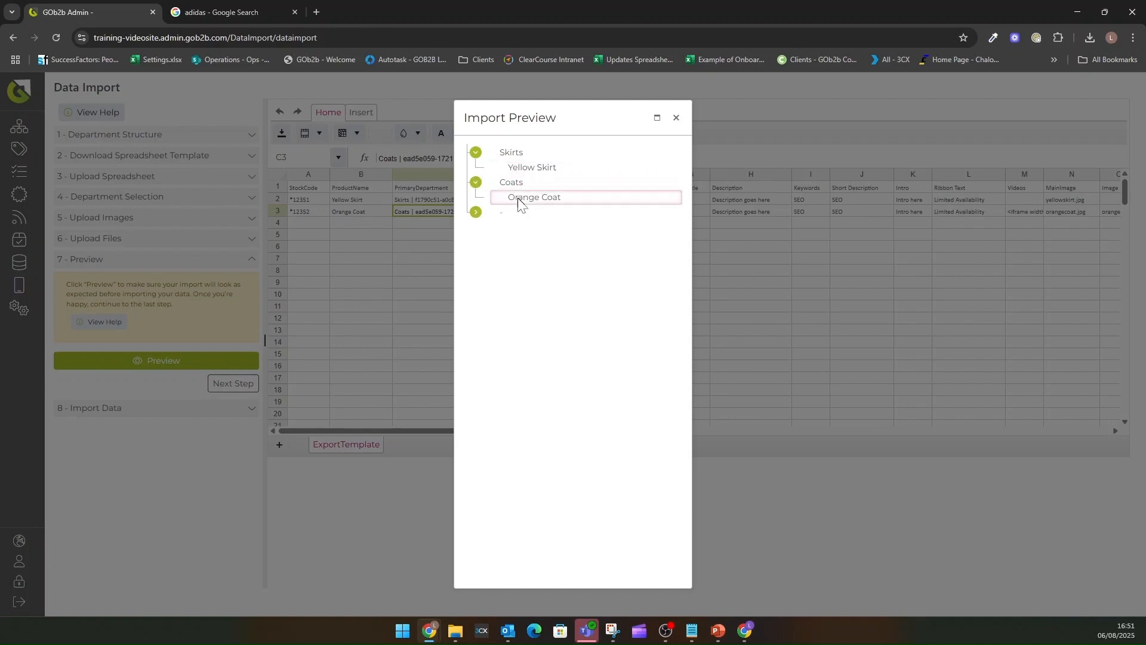
click(675, 118)
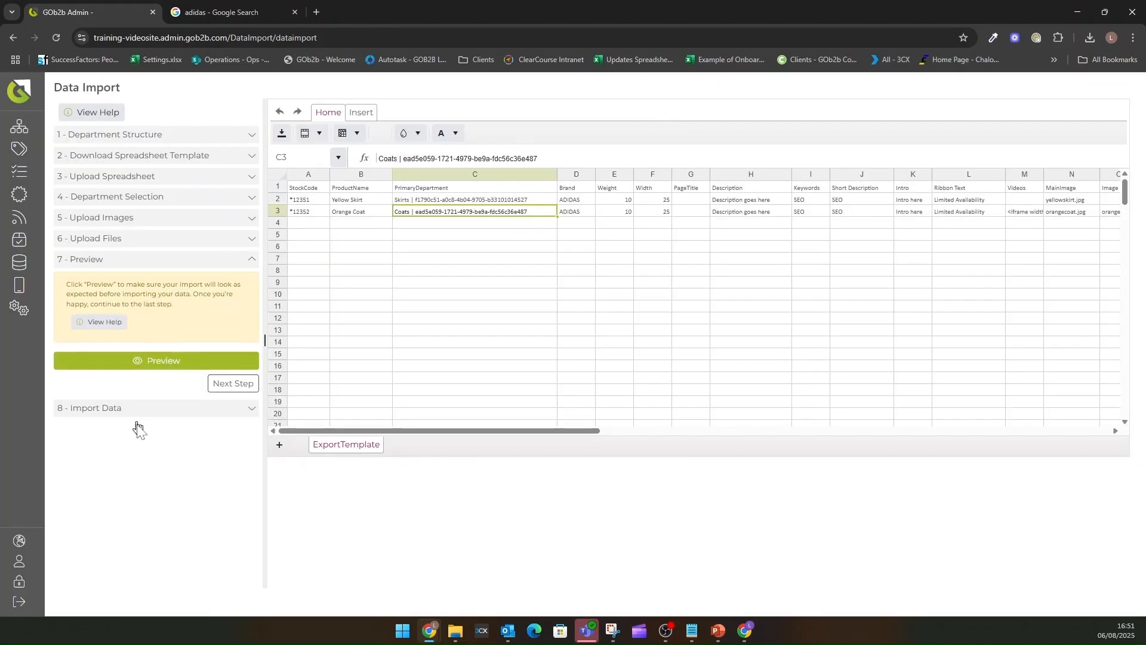
Run the data import from the Import Data stage, confirm it, and close the import status once it completes
click(112, 410)
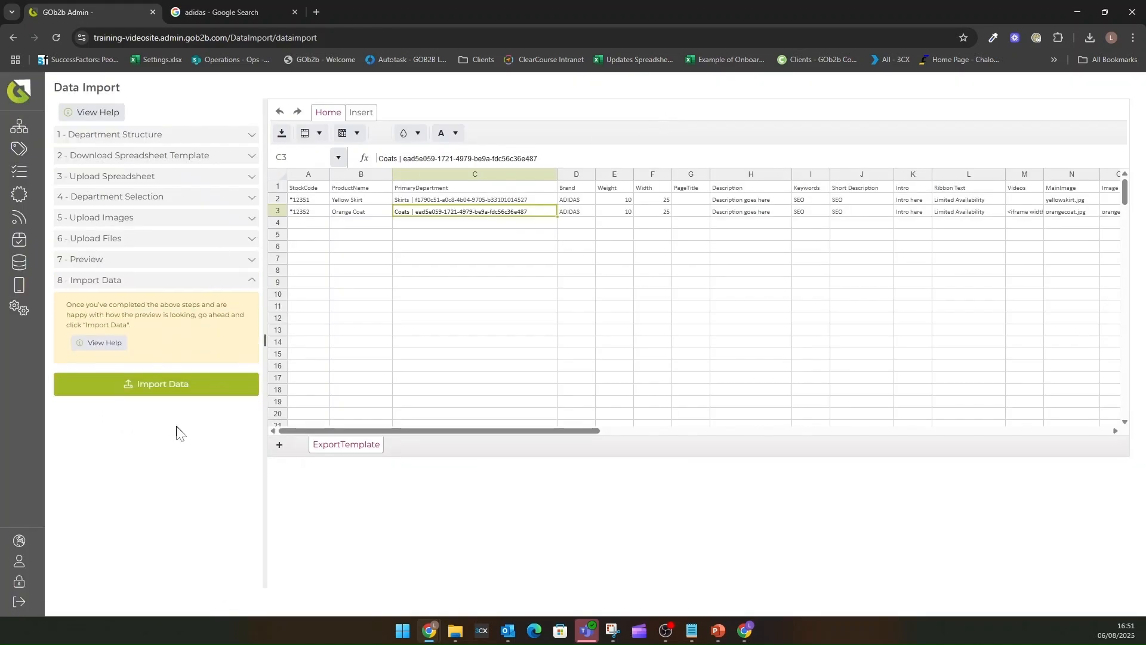
click(160, 385)
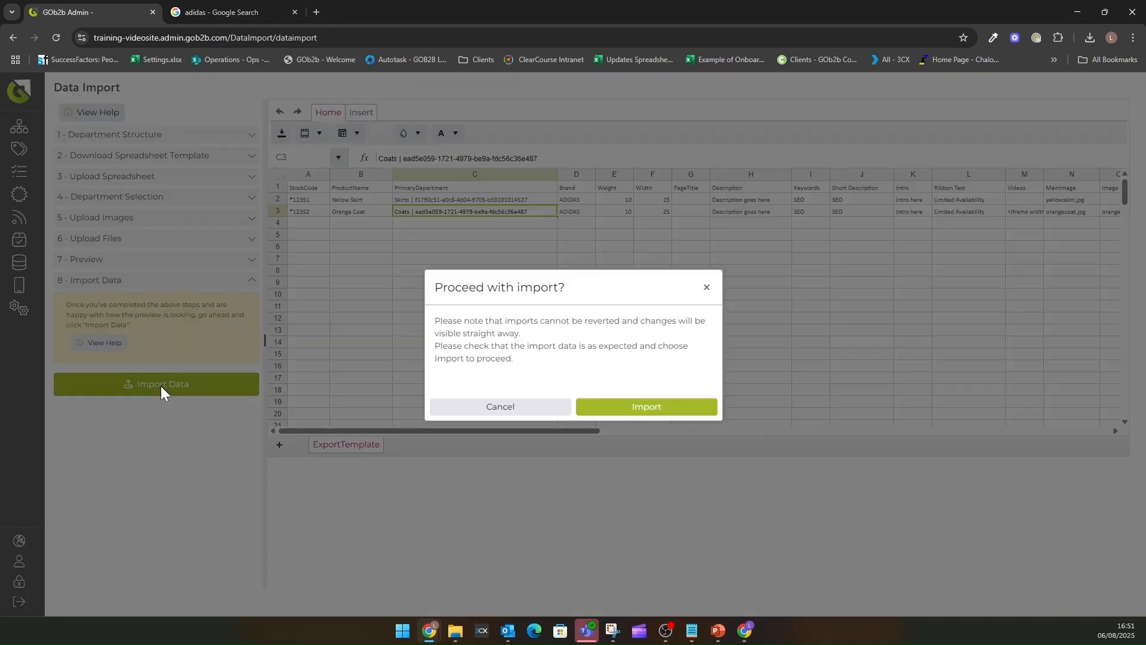
click(603, 410)
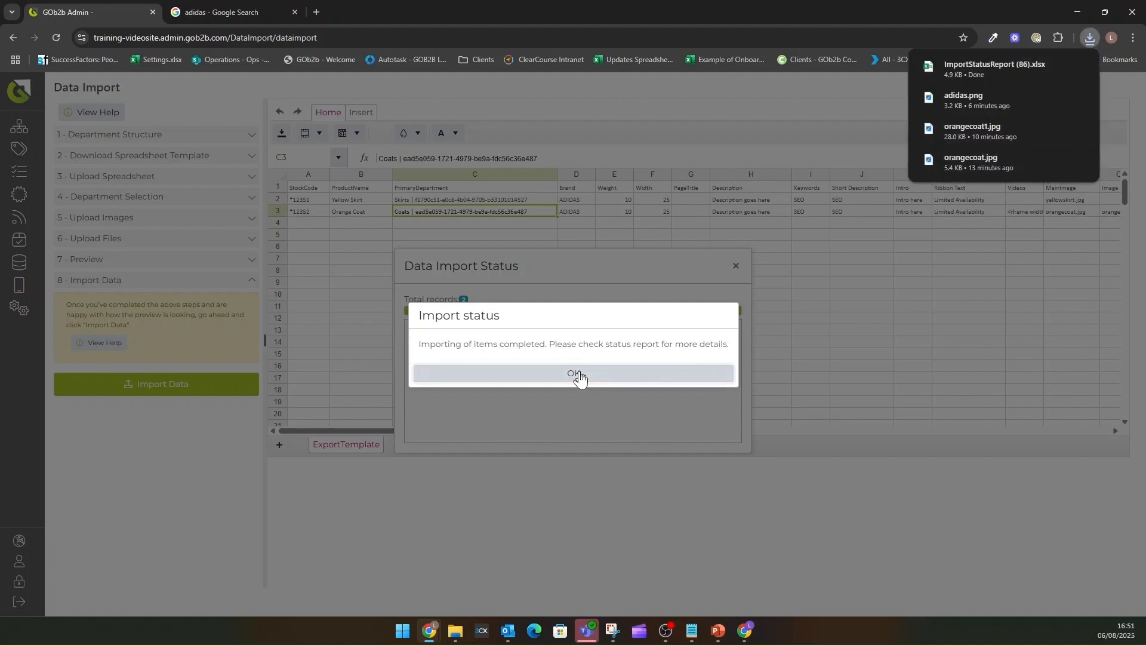
click(579, 374)
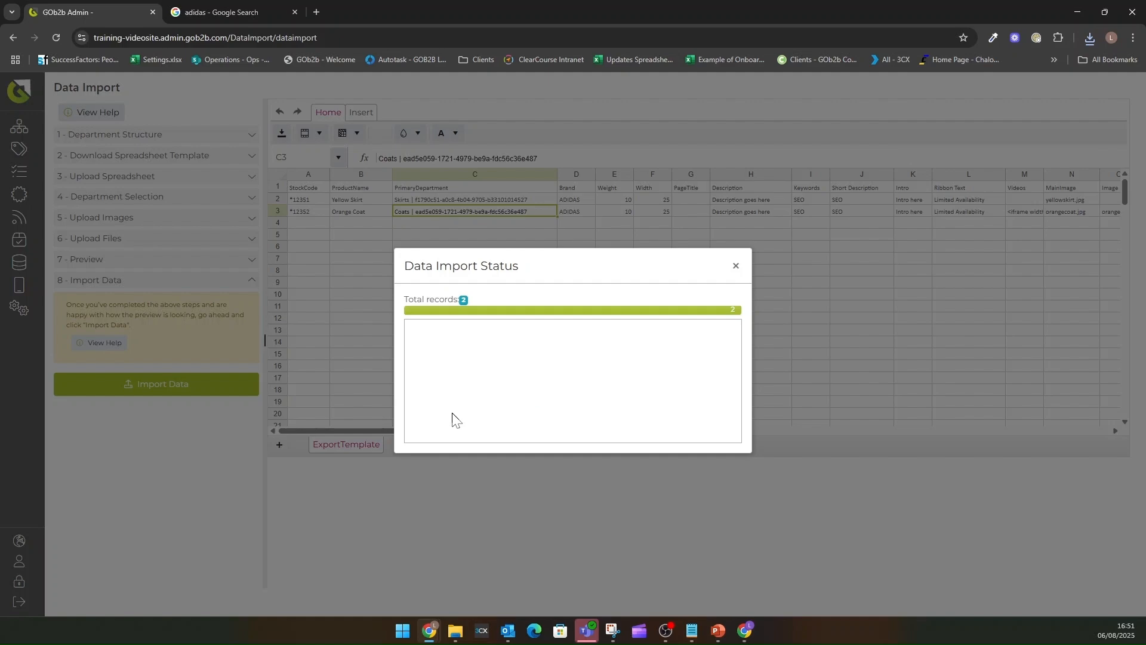
click(735, 267)
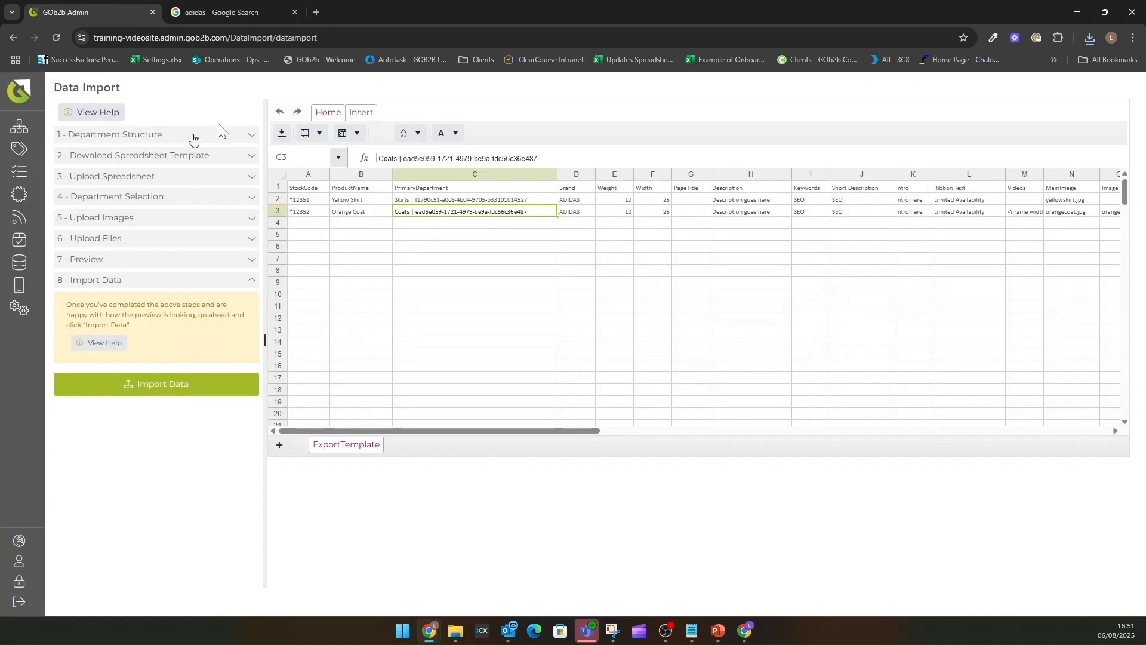
Open the Skirts department under Catalogue > Clothing in the Catalogue Manager to check for the imported product
click(17, 128)
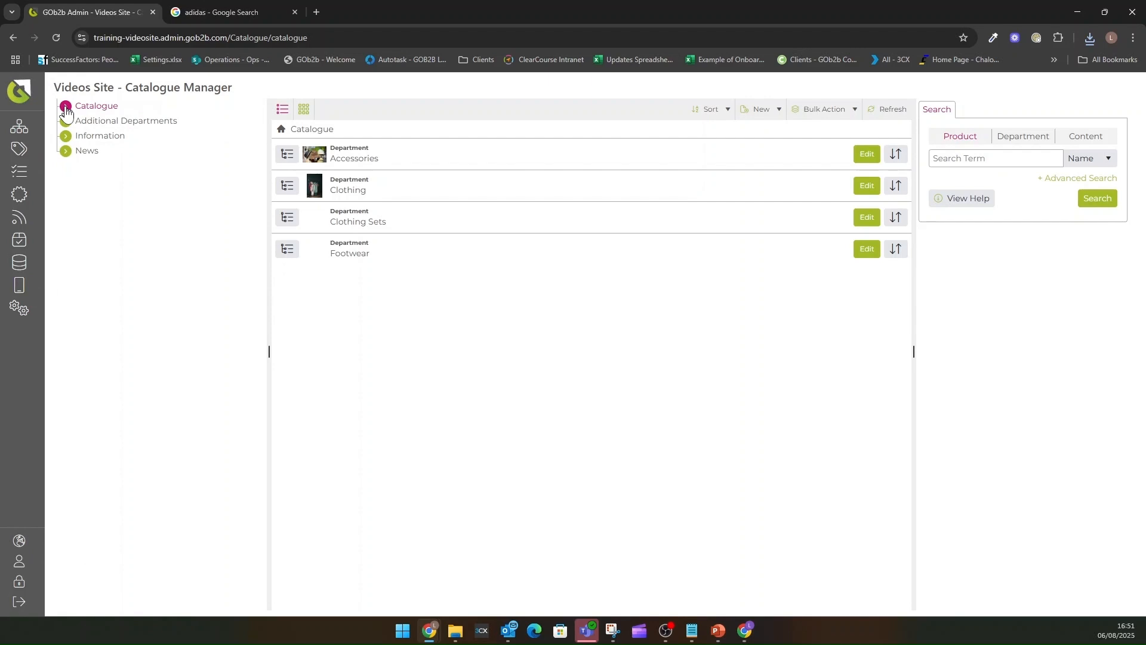
click(66, 108)
click(75, 136)
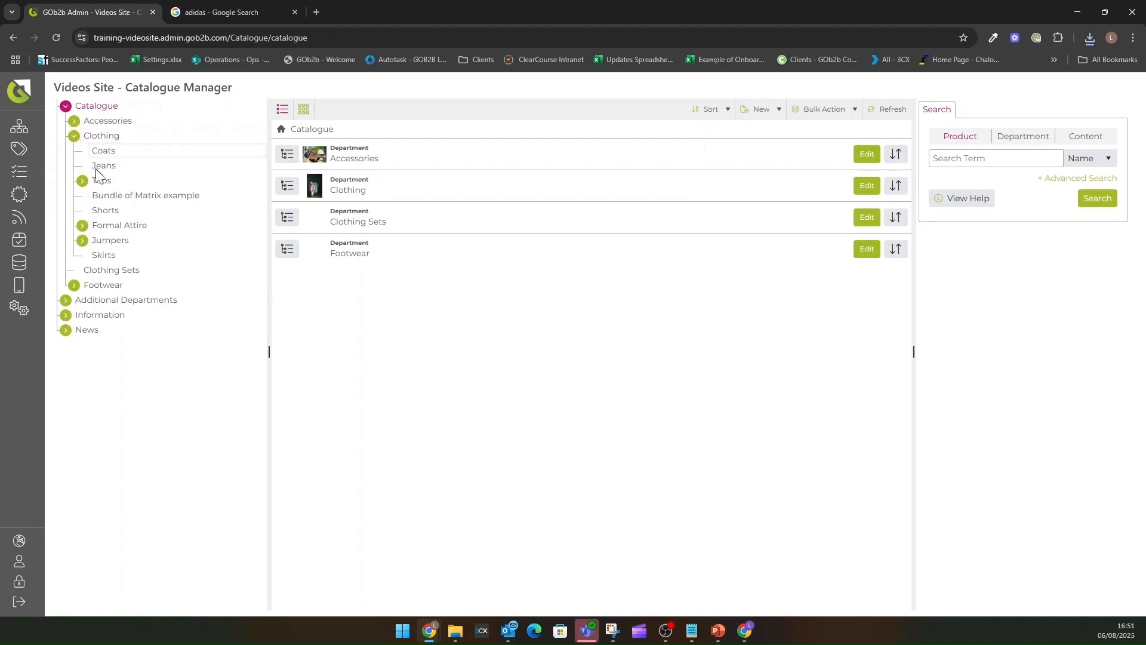
click(97, 256)
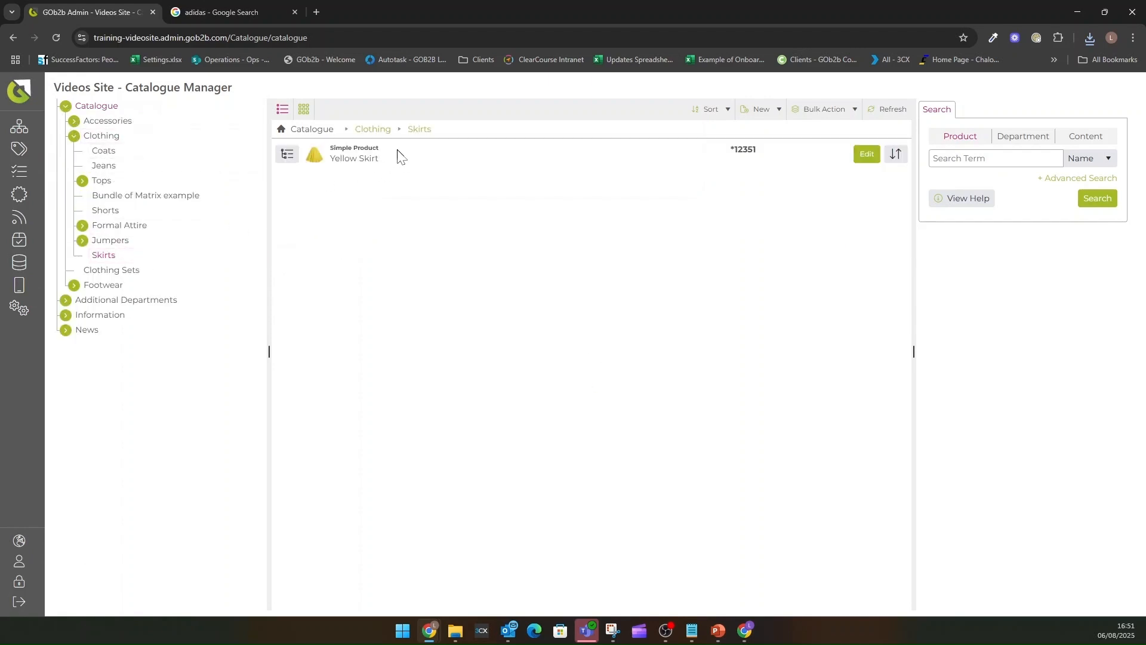
Review the Yellow Skirt's overview and description, close it without saving, and list the products in the Coats department
click(866, 154)
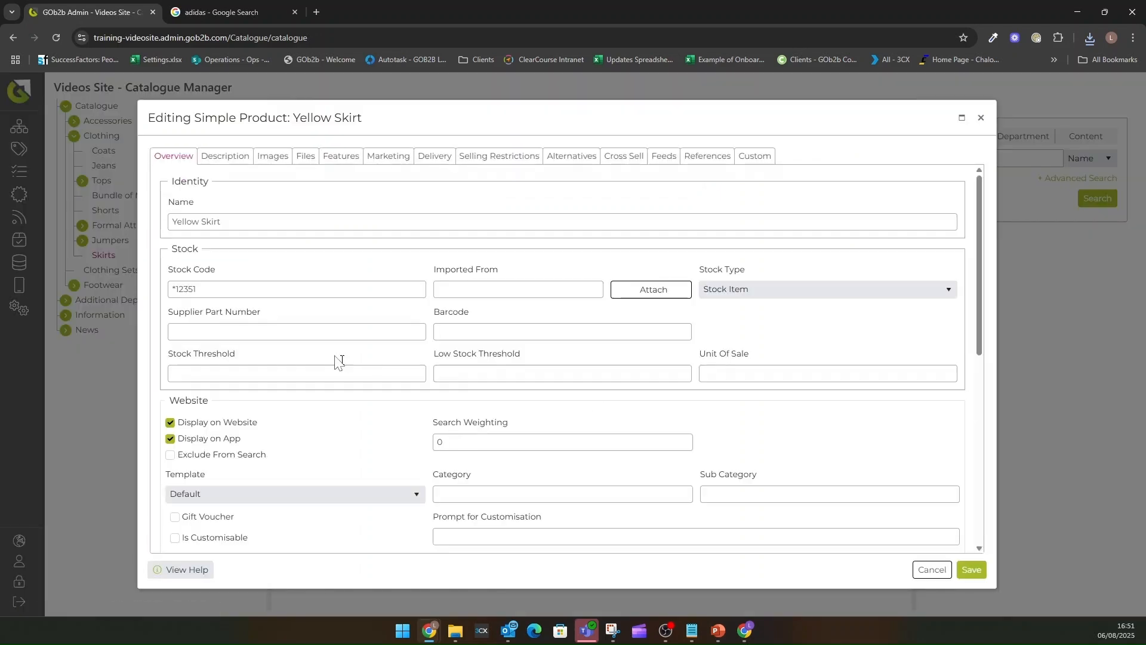
click(233, 157)
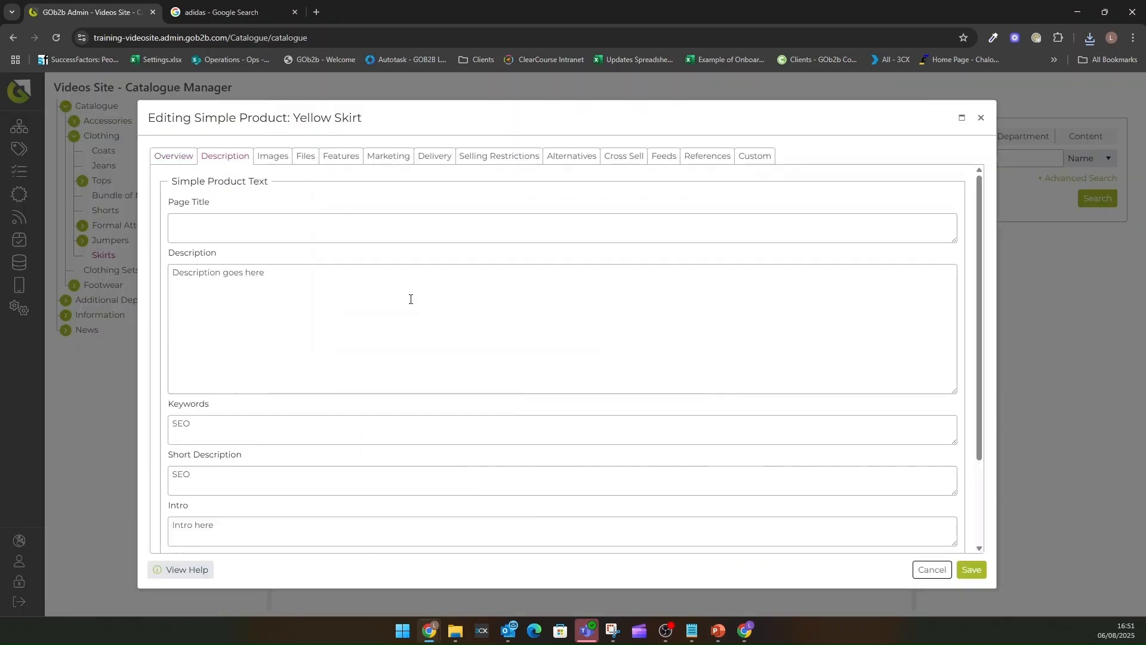
scroll(418, 310, down, 3)
scroll(438, 329, up, 4)
click(981, 119)
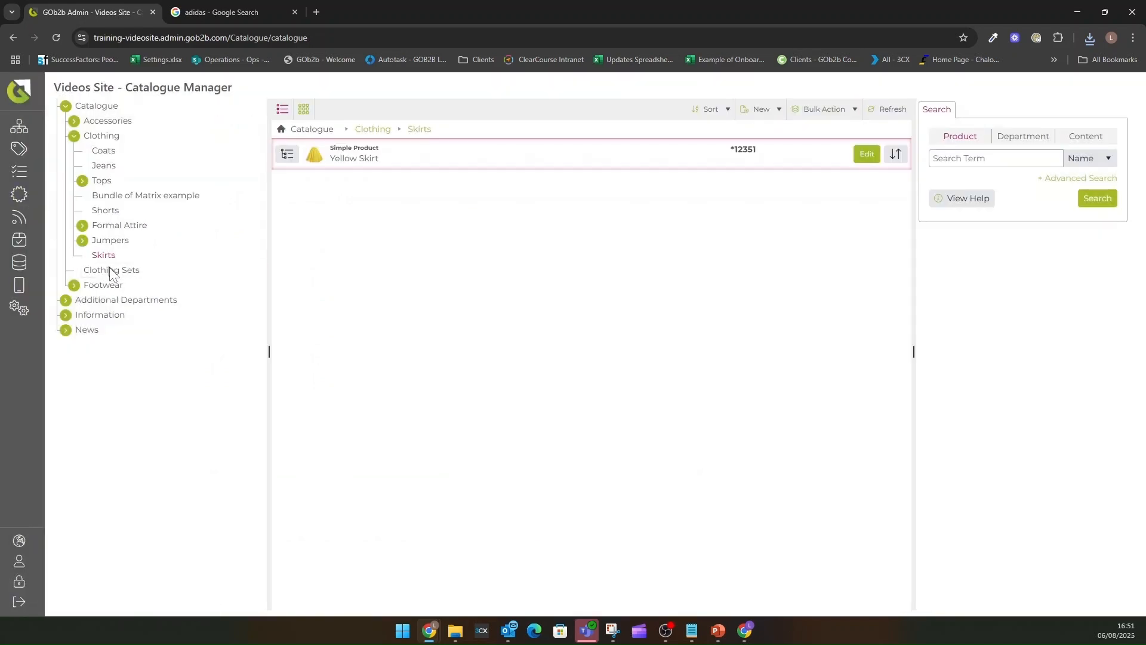
click(100, 153)
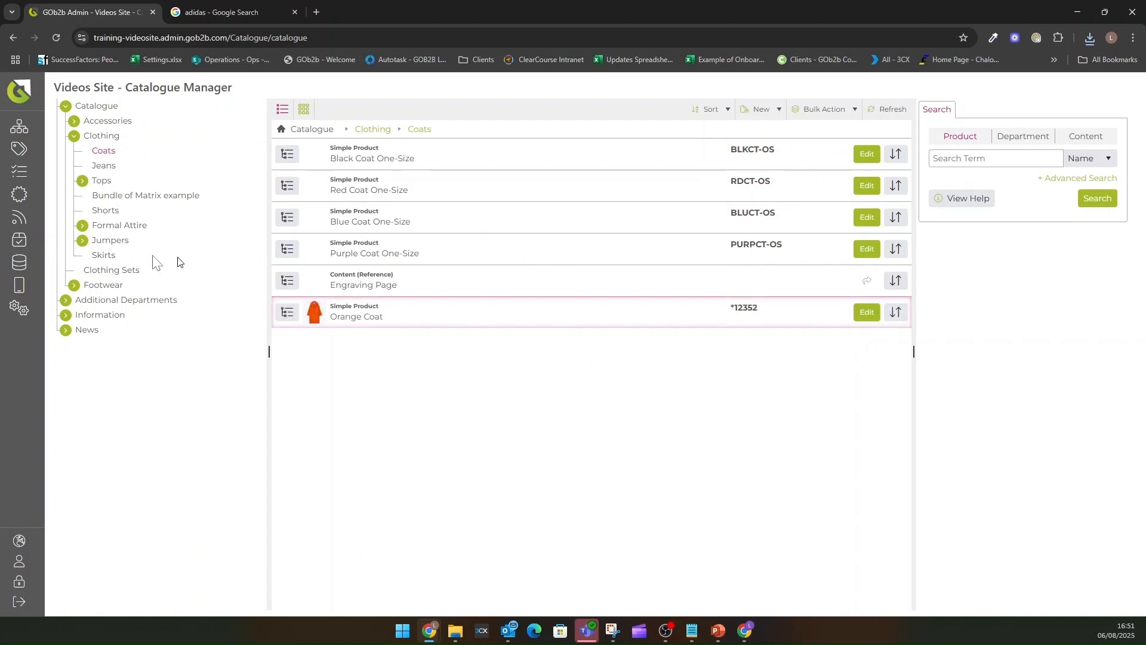
Open the public website, close the adidas search tab, and browse the Coats department under Clothing
click(33, 553)
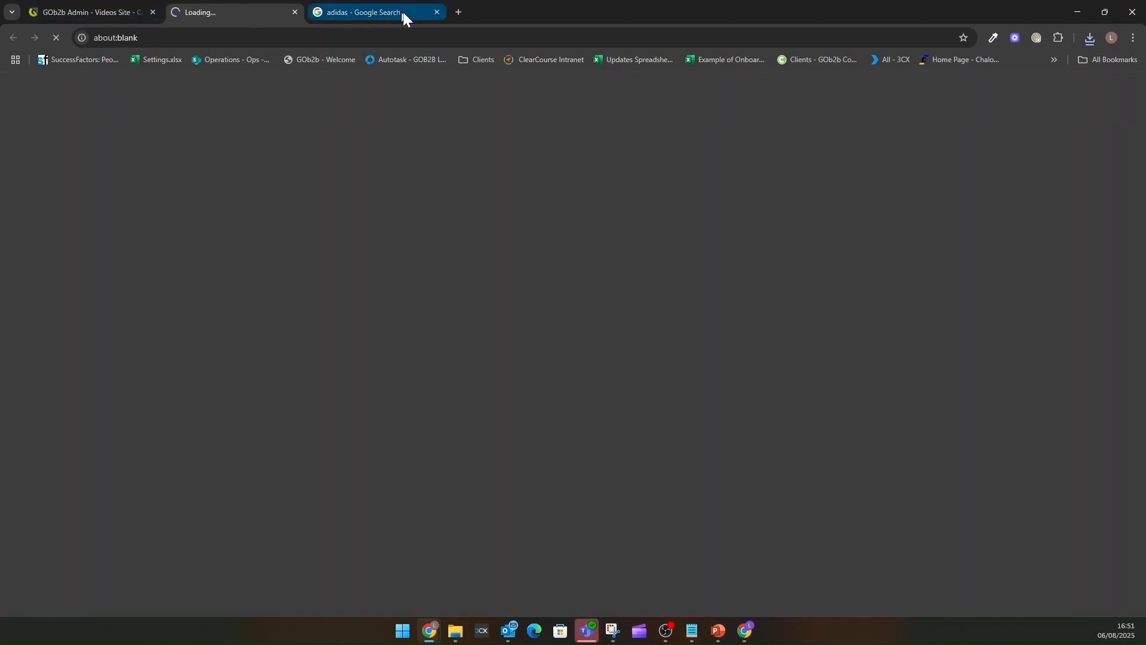
click(438, 13)
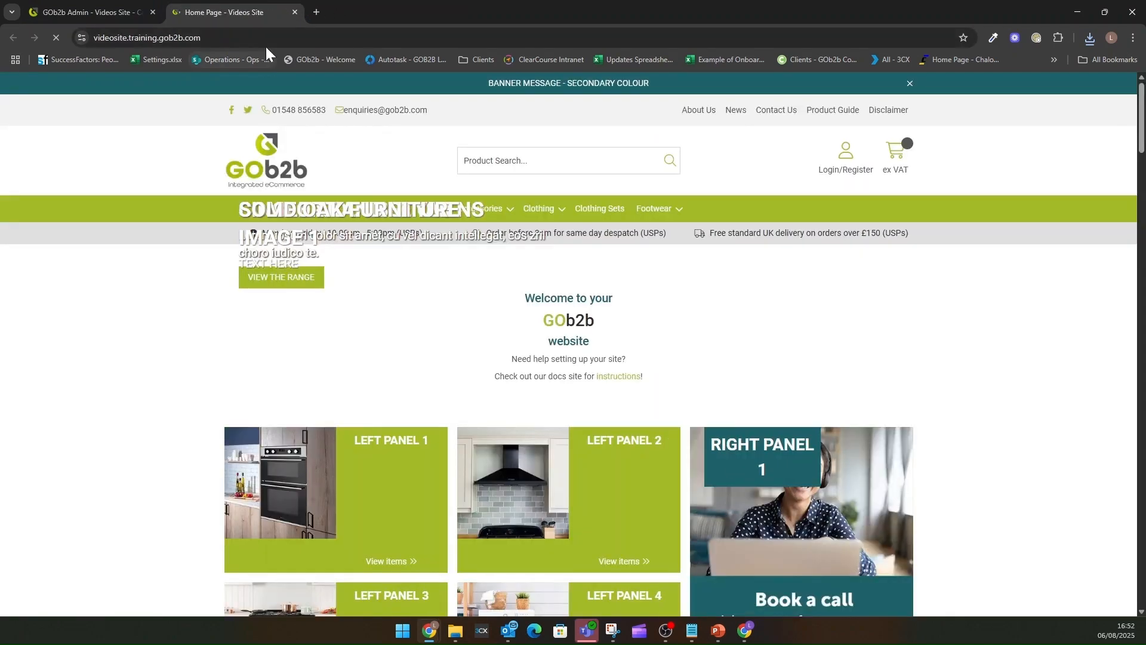
scroll(798, 453, down, 5)
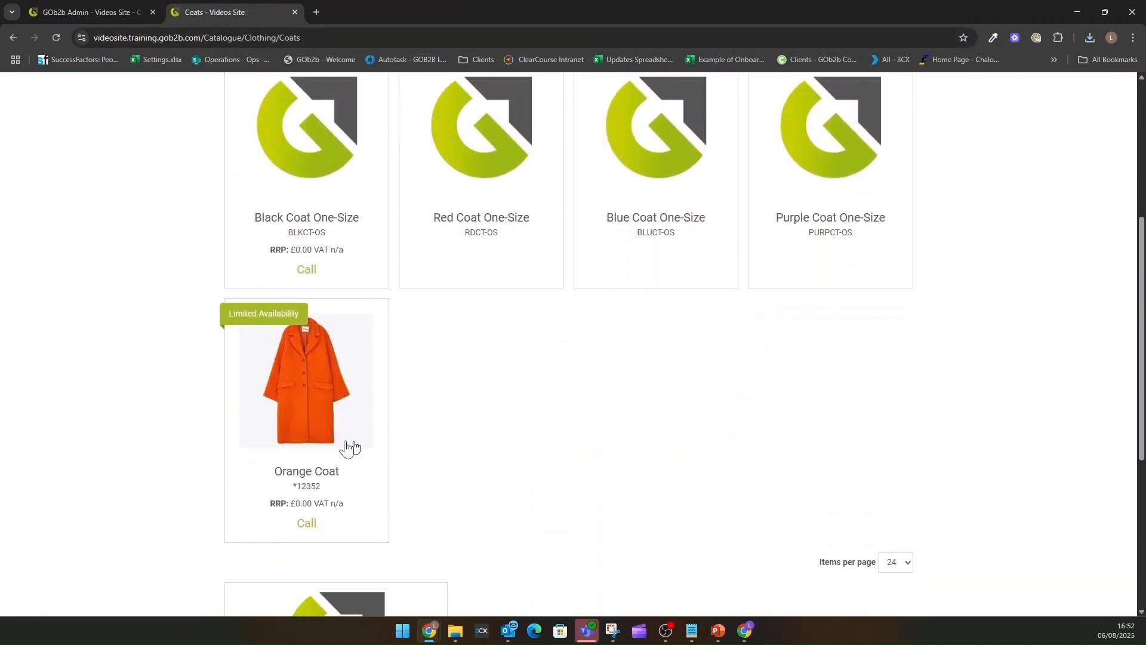
Open the Orange Coat's product page on the website and check its second image and remaining details
click(299, 387)
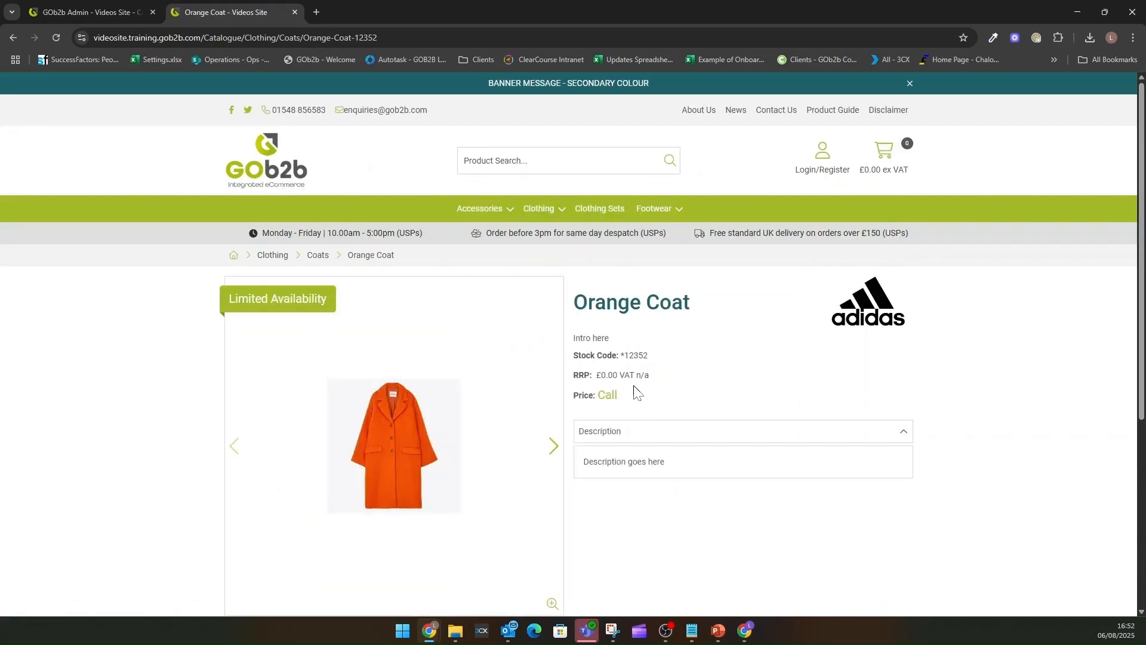
click(552, 445)
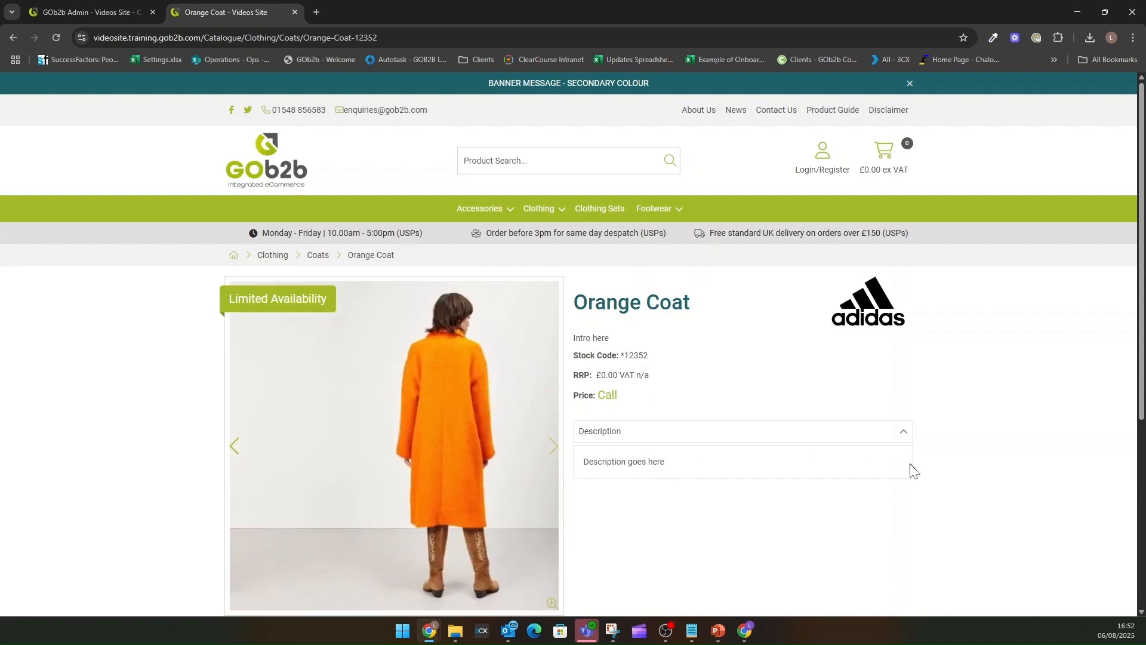
scroll(895, 466, down, 3)
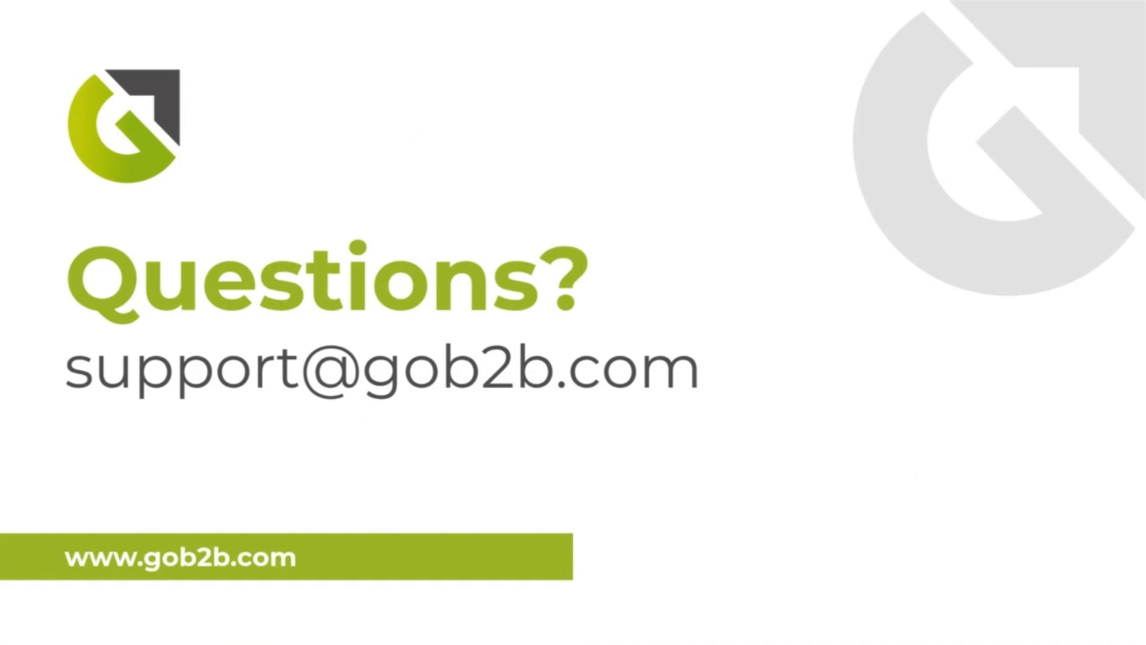